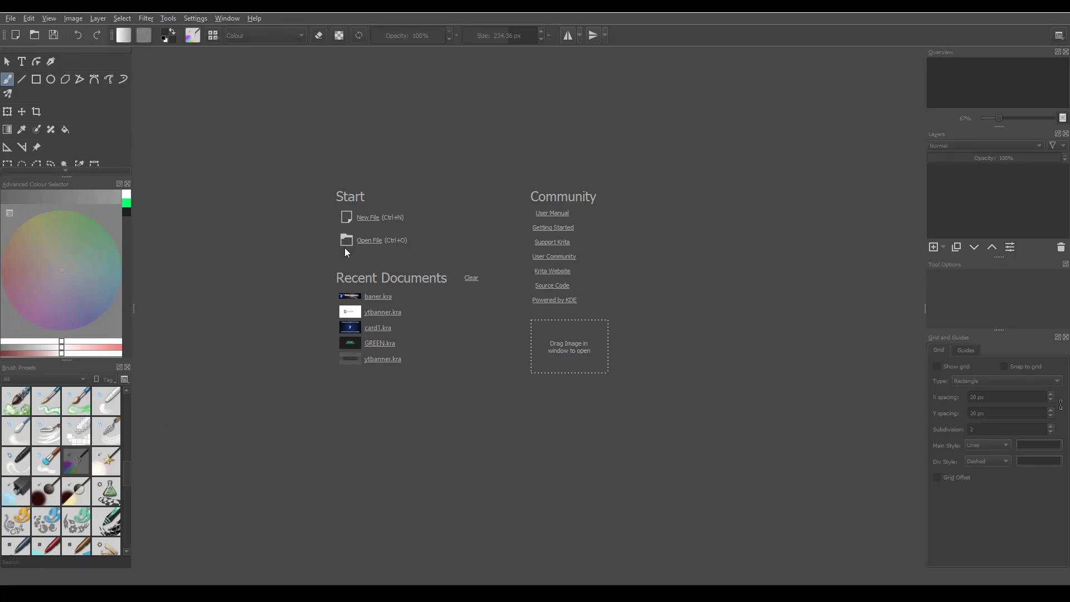
# Step: Create a new custom document of 1920 × 1080 px at 300 ppi with a white background layer
pyautogui.click(372, 222)
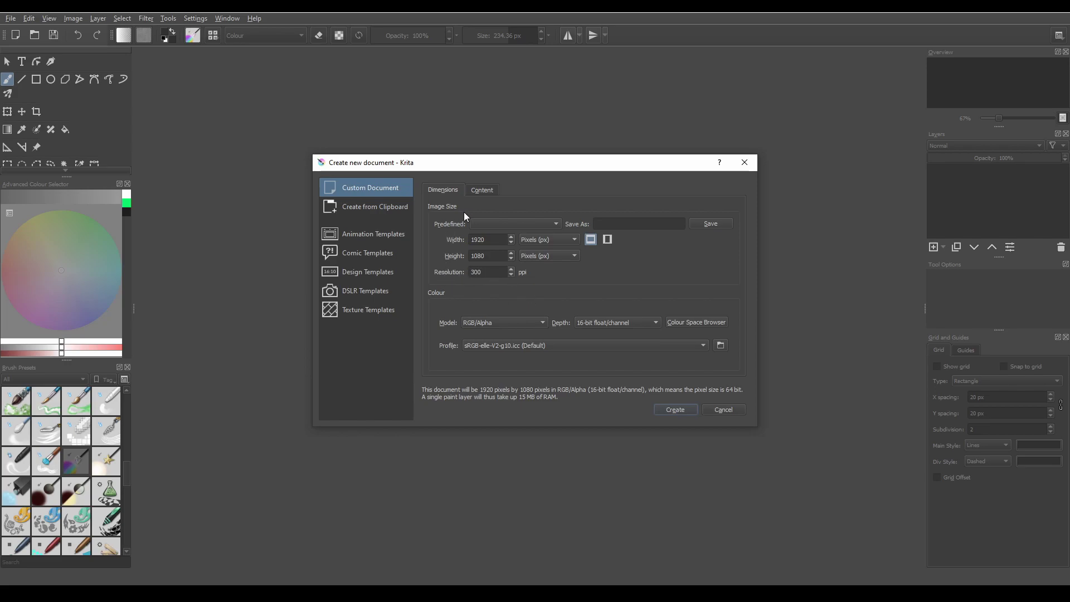
pyautogui.click(483, 190)
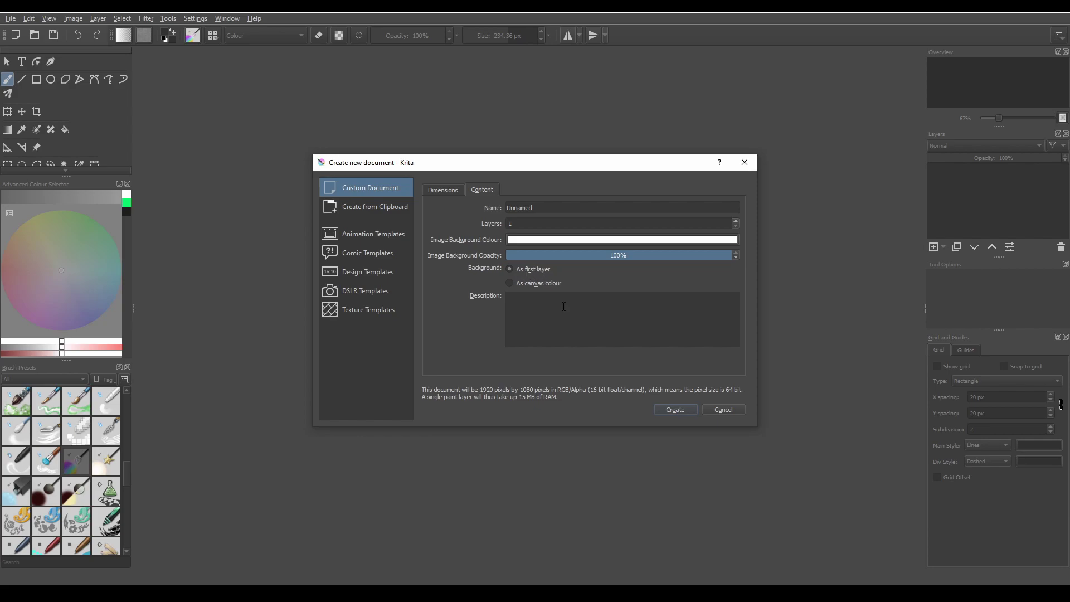
pyautogui.click(671, 410)
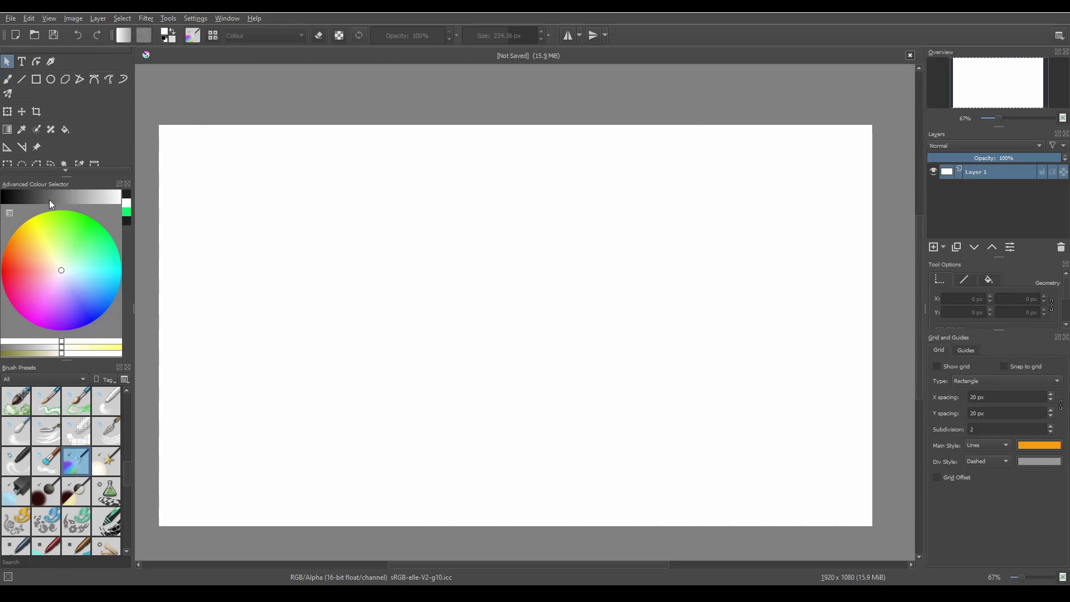
# Step: Add a new paint layer above the white background and fill it with a very dark grey
pyautogui.moveTo(51, 199); pyautogui.dragTo(21, 196)
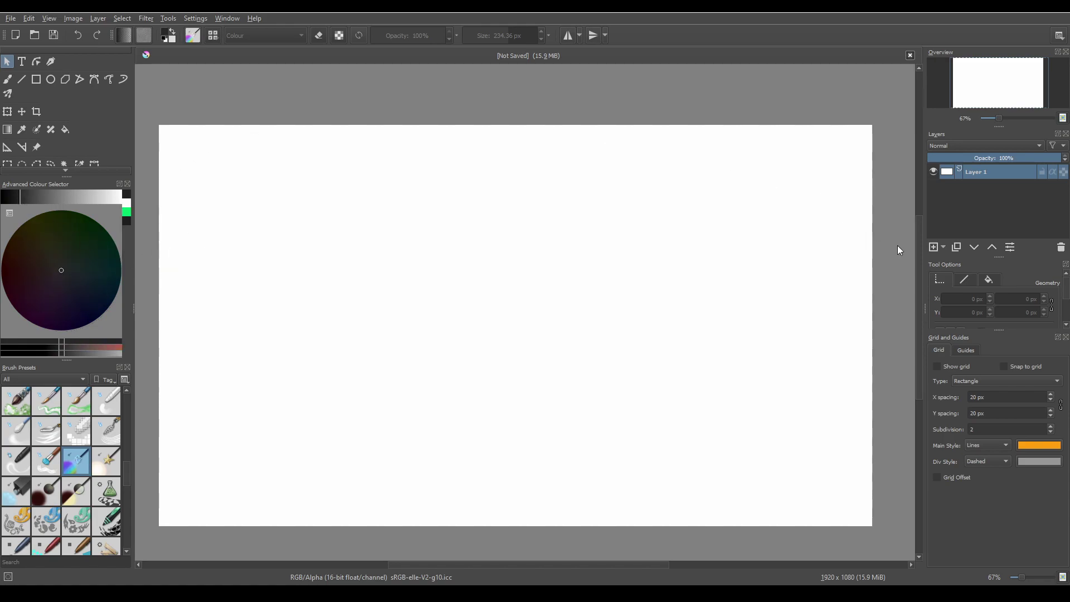
pyautogui.click(932, 248)
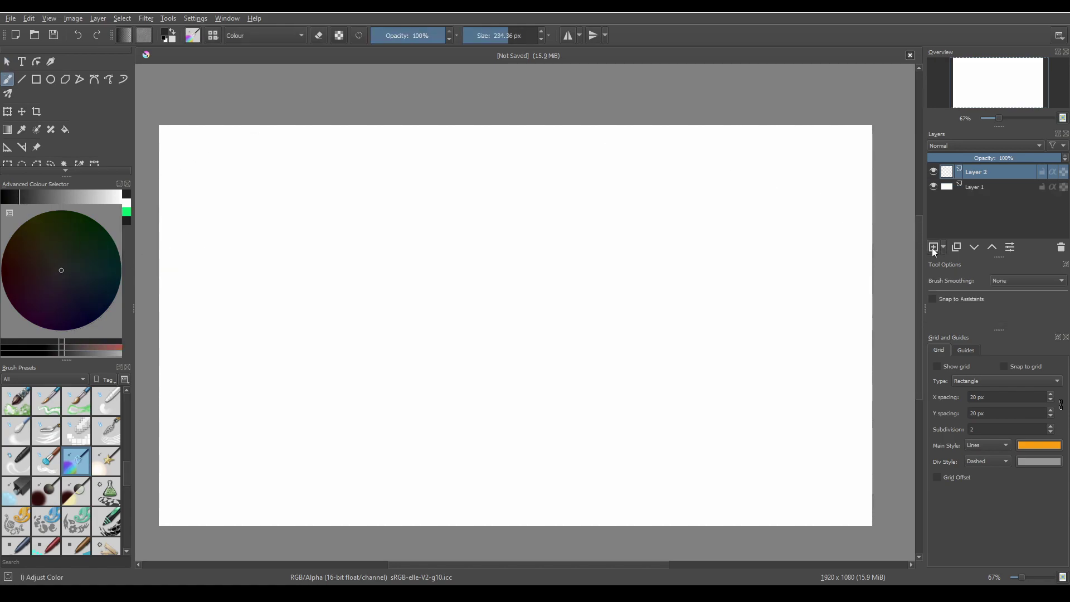
pyautogui.click(65, 131)
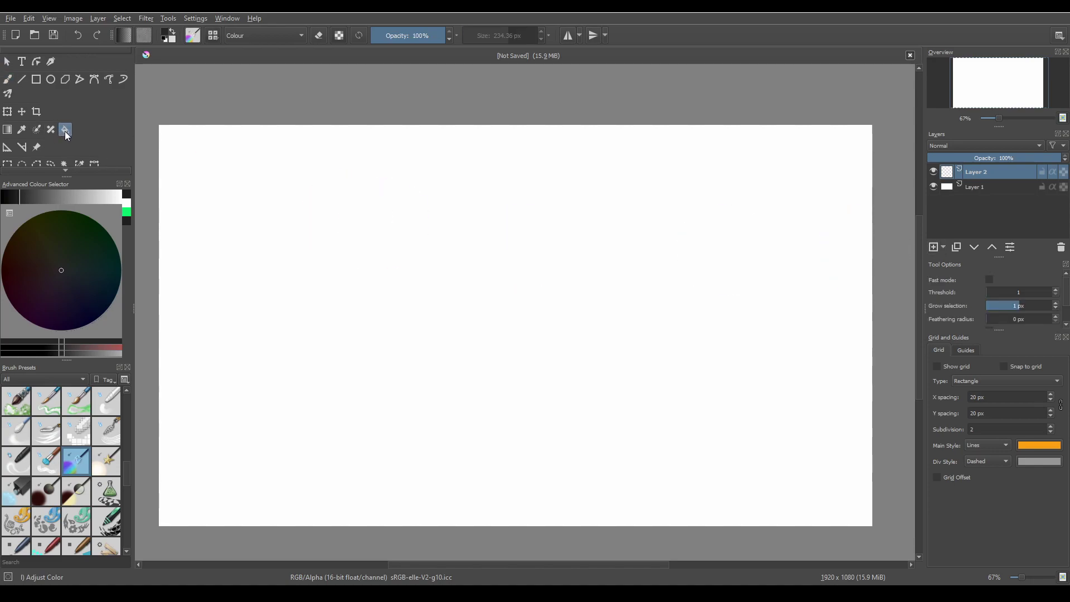
pyautogui.click(396, 217)
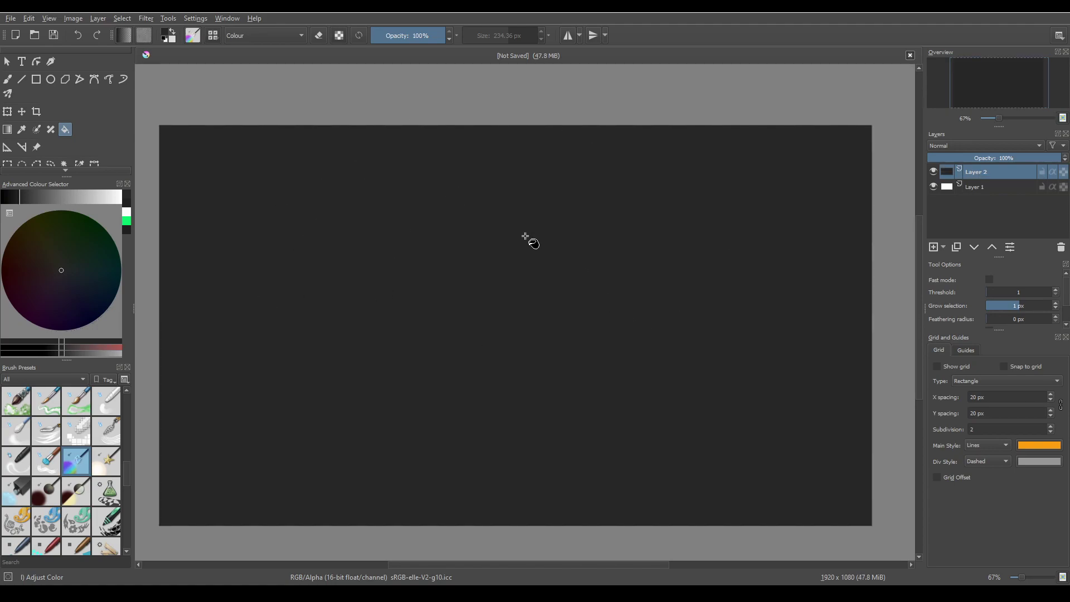
# Step: Add a text object in the canvas's upper area reading "MONKIY" and colour the text white
pyautogui.click(23, 66)
pyautogui.moveTo(283, 229); pyautogui.dragTo(715, 365)
pyautogui.moveTo(514, 268); pyautogui.dragTo(354, 255)
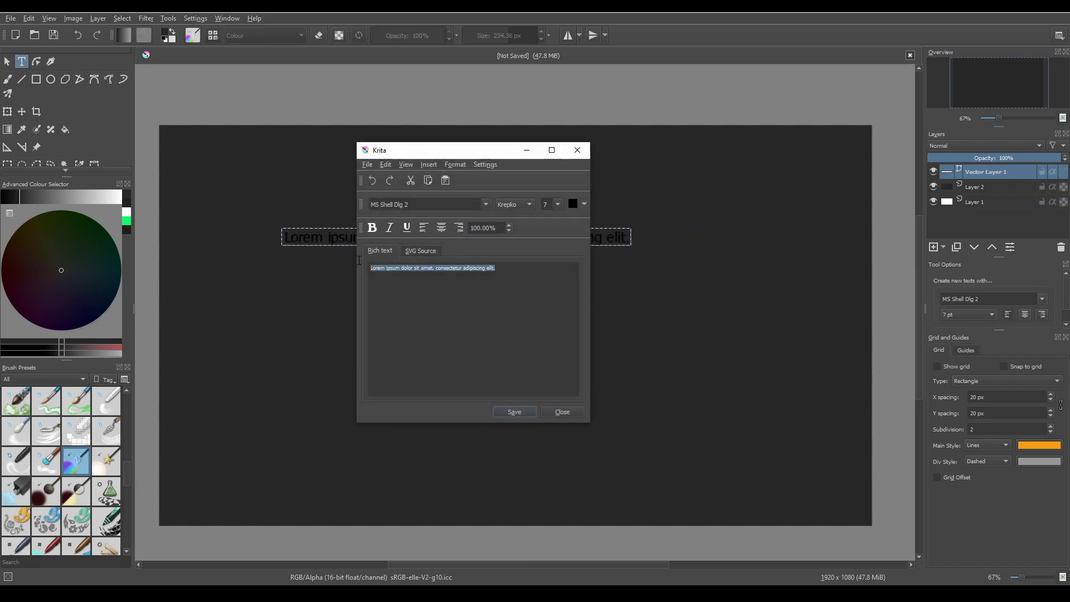
pyautogui.press('BackSpace')
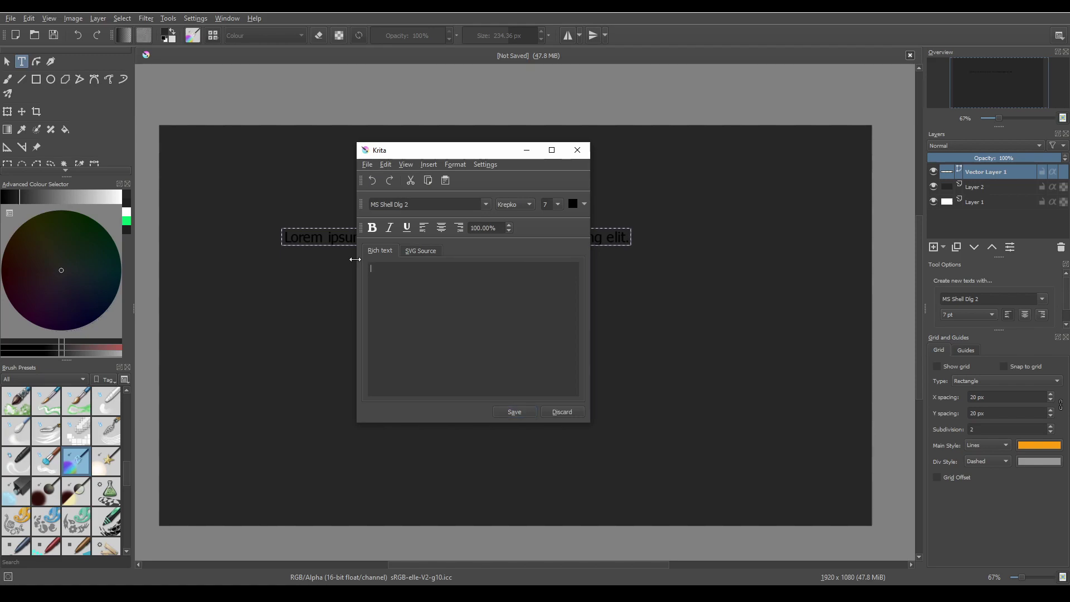
pyautogui.write('MONKIY')
pyautogui.hotkey('ctrl', 'a')
pyautogui.click(584, 204)
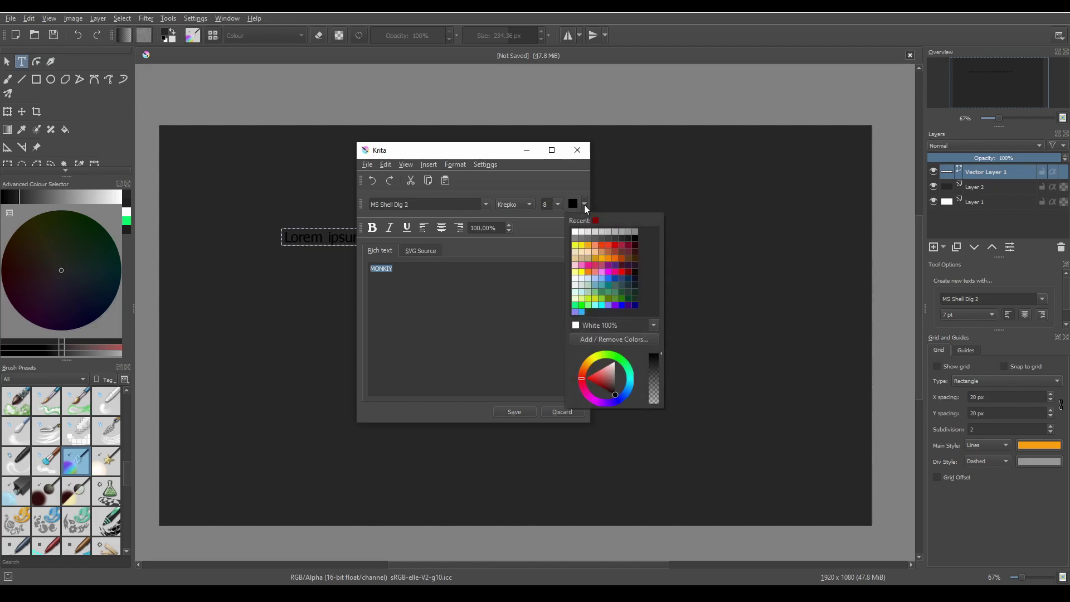
pyautogui.click(576, 232)
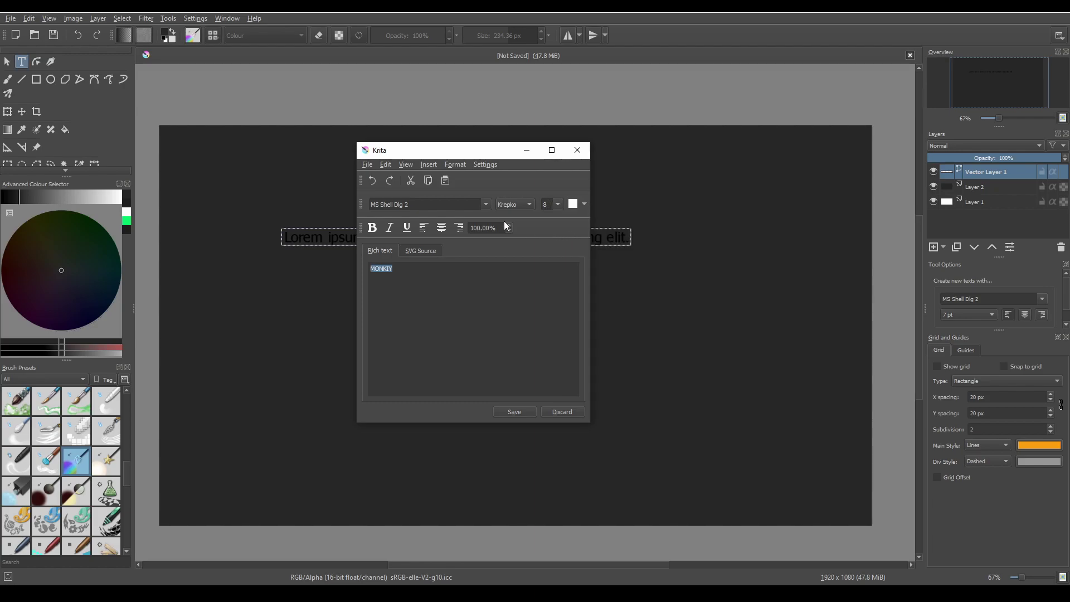
# Step: Set the MONKIY text to the Moon font at size 28, save it and close the text editor
pyautogui.moveTo(450, 205); pyautogui.dragTo(363, 204)
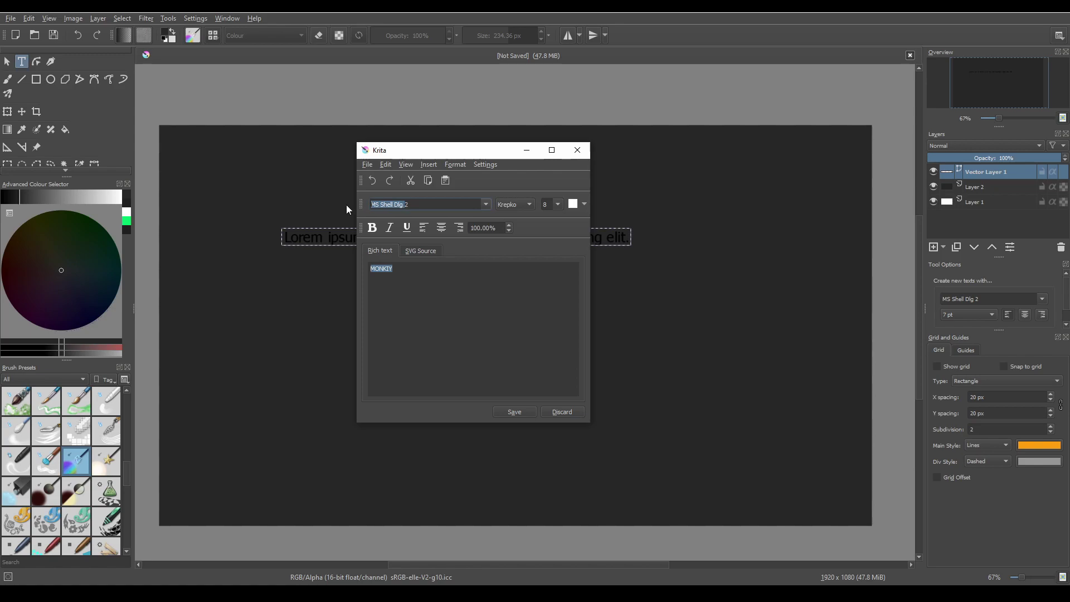
pyautogui.press('BackSpace')
pyautogui.write('Moon')
pyautogui.click(558, 204)
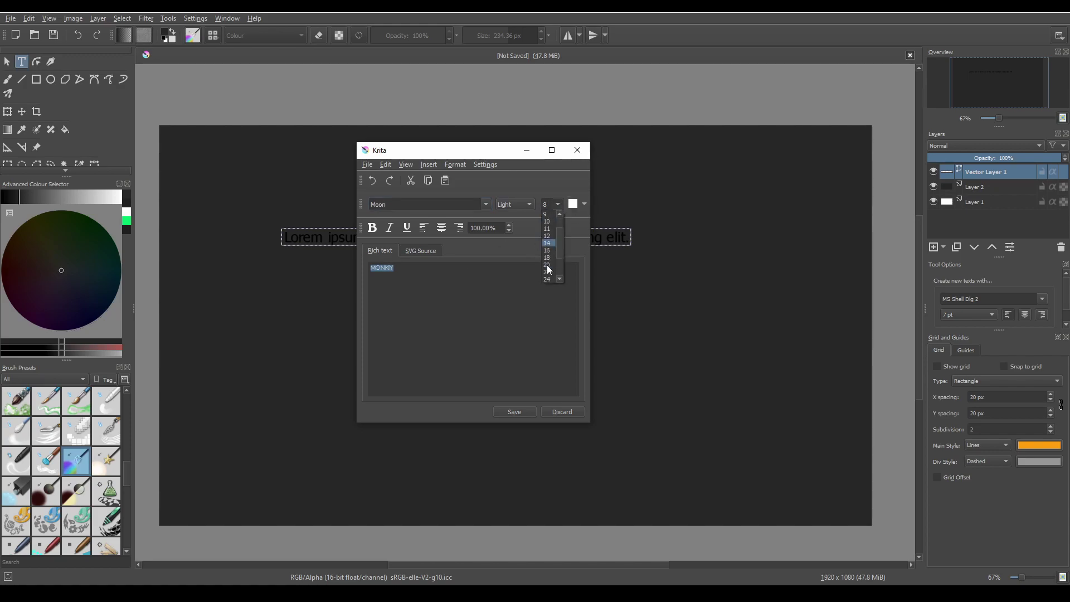
pyautogui.scroll(-1, 551, 273)
pyautogui.click(551, 258)
pyautogui.click(530, 418)
pyautogui.moveTo(433, 155); pyautogui.dragTo(654, 173)
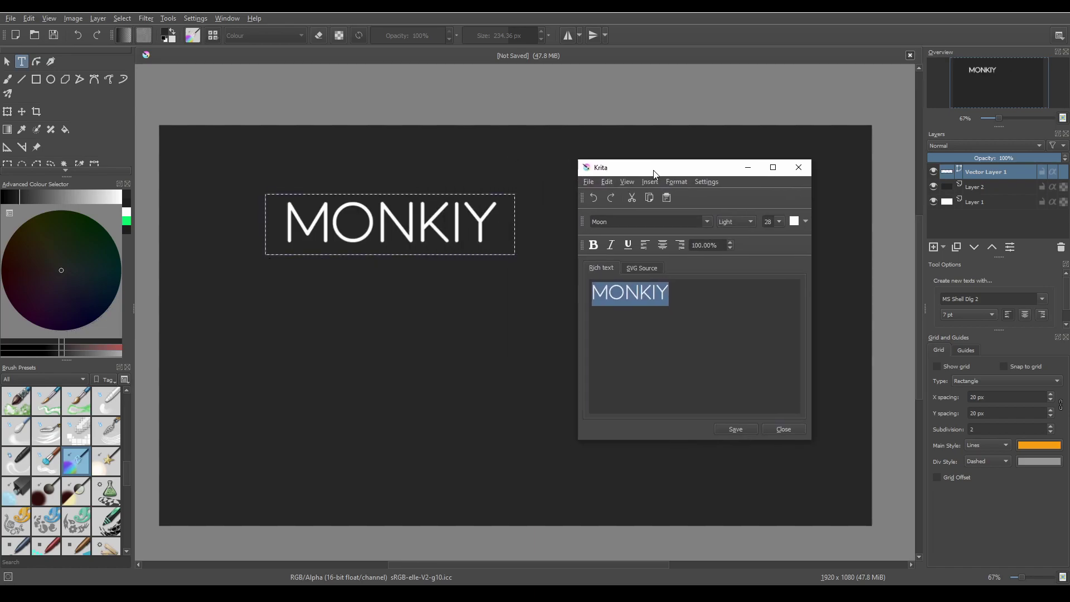
pyautogui.click(783, 429)
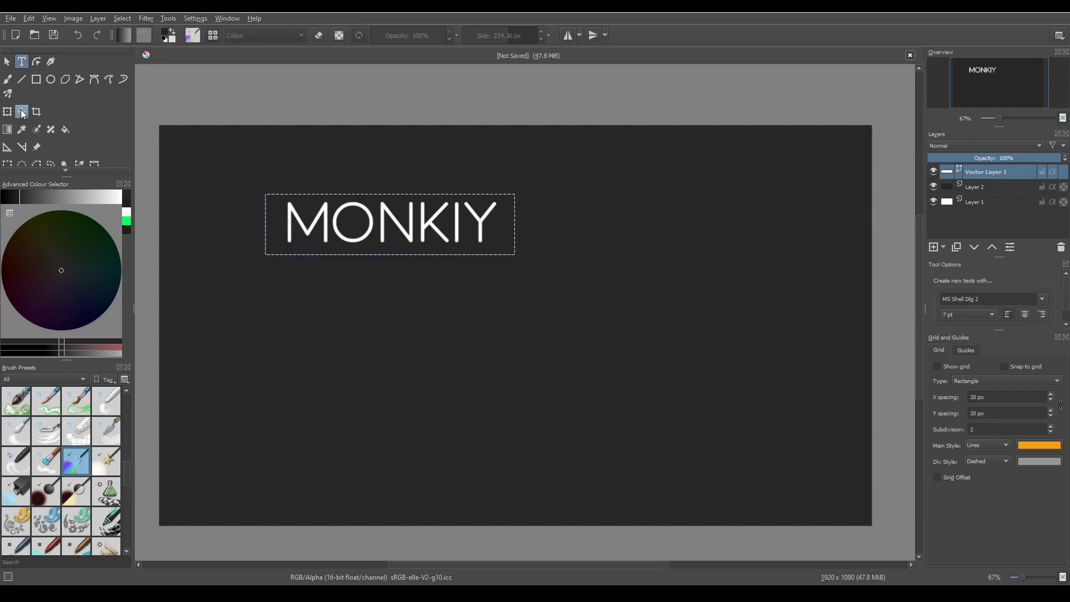
# Step: Show both mirror axes and move the MONKIY text to the canvas's horizontal centre, just above the horizontal axis
pyautogui.click(568, 35)
pyautogui.click(594, 35)
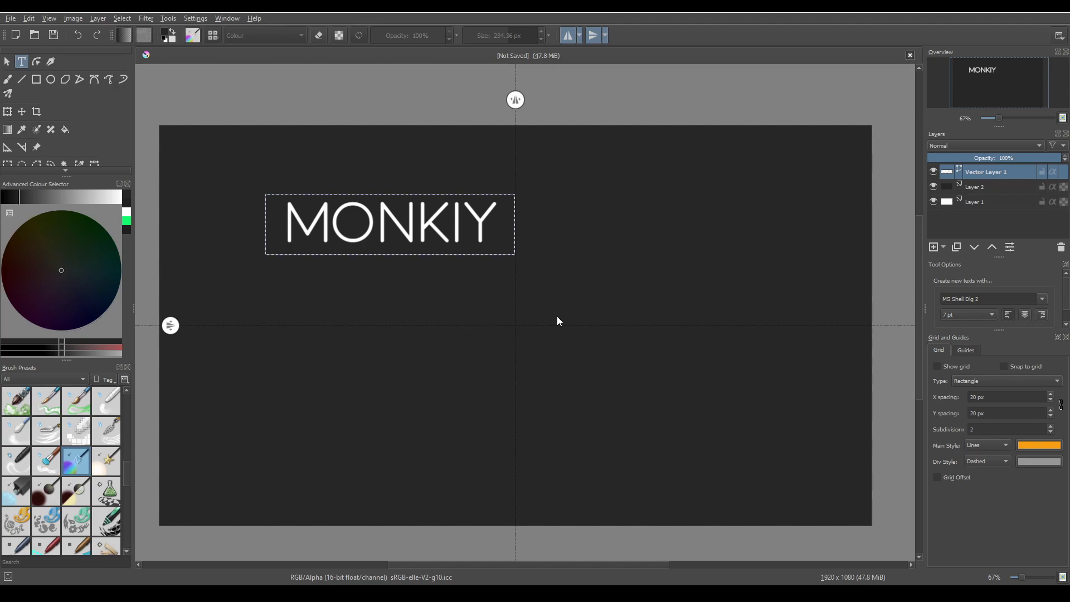
pyautogui.click(22, 111)
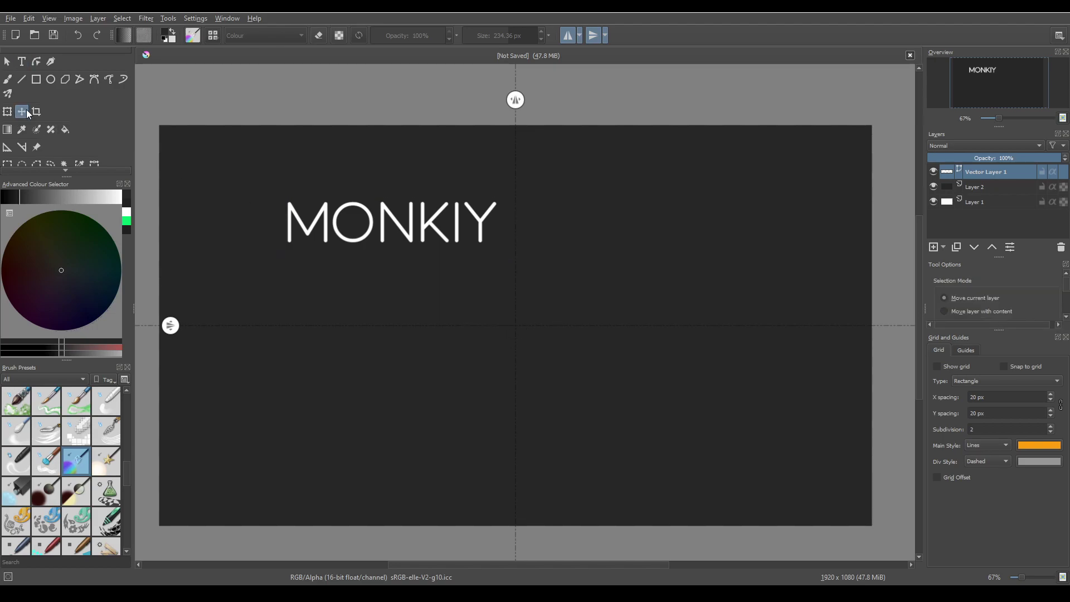
pyautogui.moveTo(334, 214); pyautogui.dragTo(551, 297)
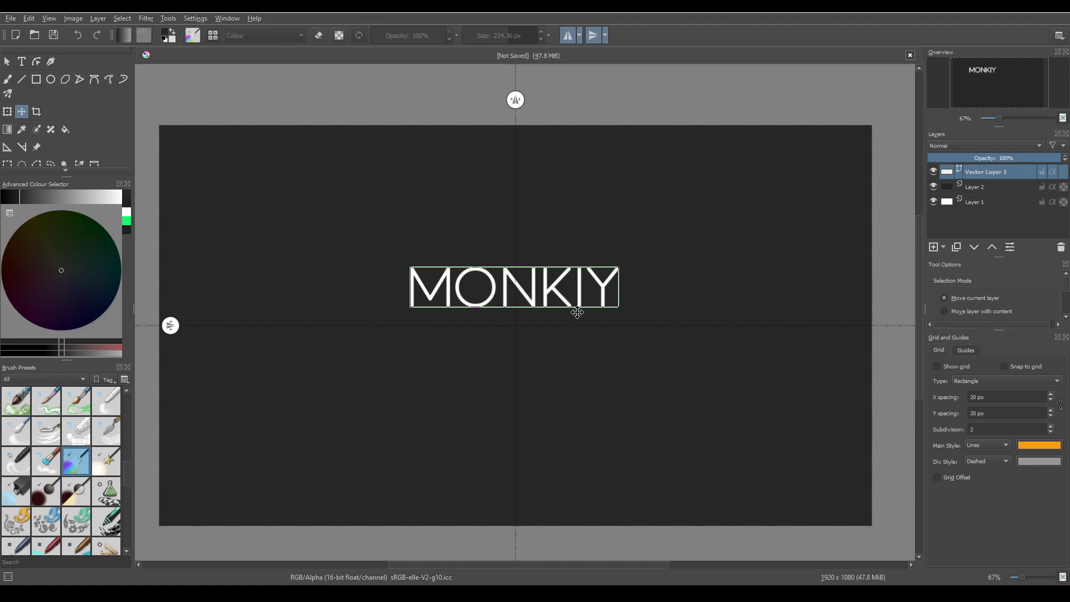
pyautogui.press('Down')
pyautogui.press('Down')
pyautogui.press('Down')
pyautogui.press('Down')
pyautogui.press('Down')
pyautogui.press('Down')
pyautogui.press('Down')
pyautogui.press('Down')
pyautogui.press('Down')
pyautogui.press('Down')
pyautogui.press('Down')
pyautogui.press('Down')
pyautogui.press('Down')
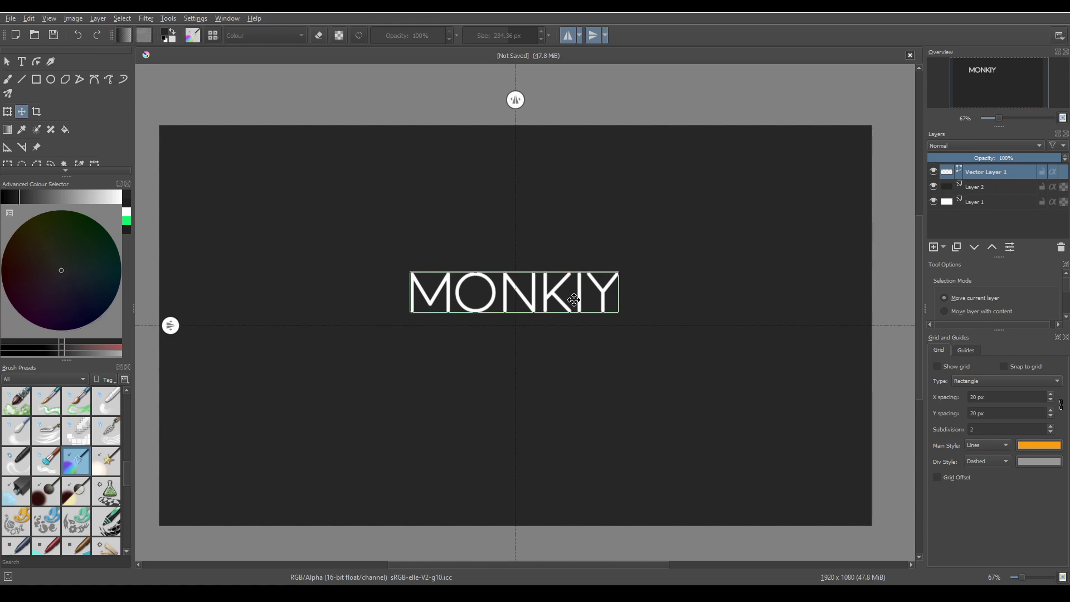
pyautogui.press('Down')
pyautogui.press('t')
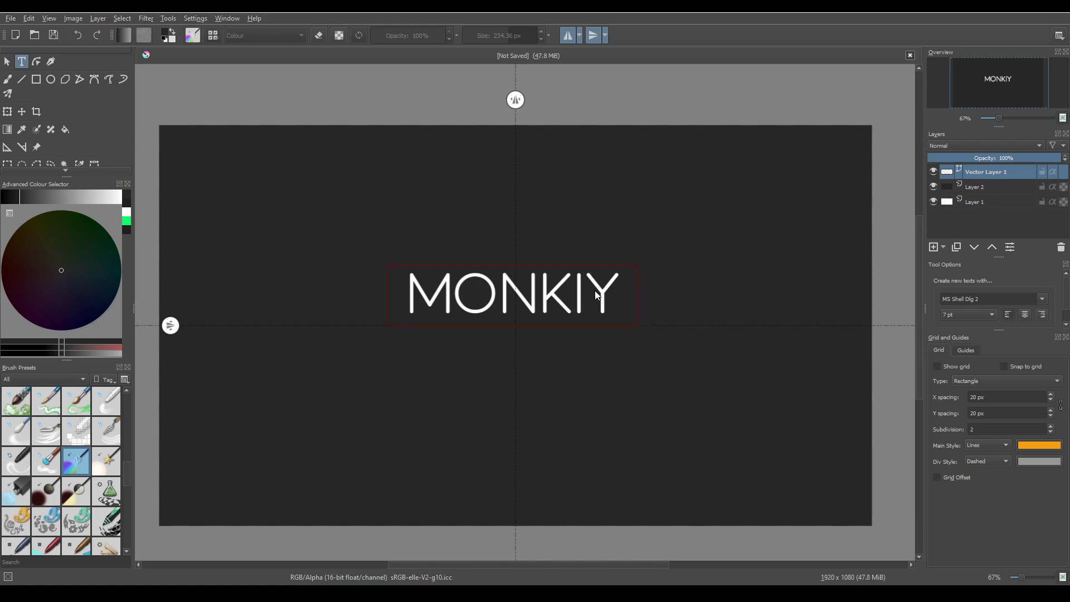
# Step: Duplicate the MONKIY text layer and move the copy straight down to just below the horizontal mirror axis
pyautogui.click(958, 251)
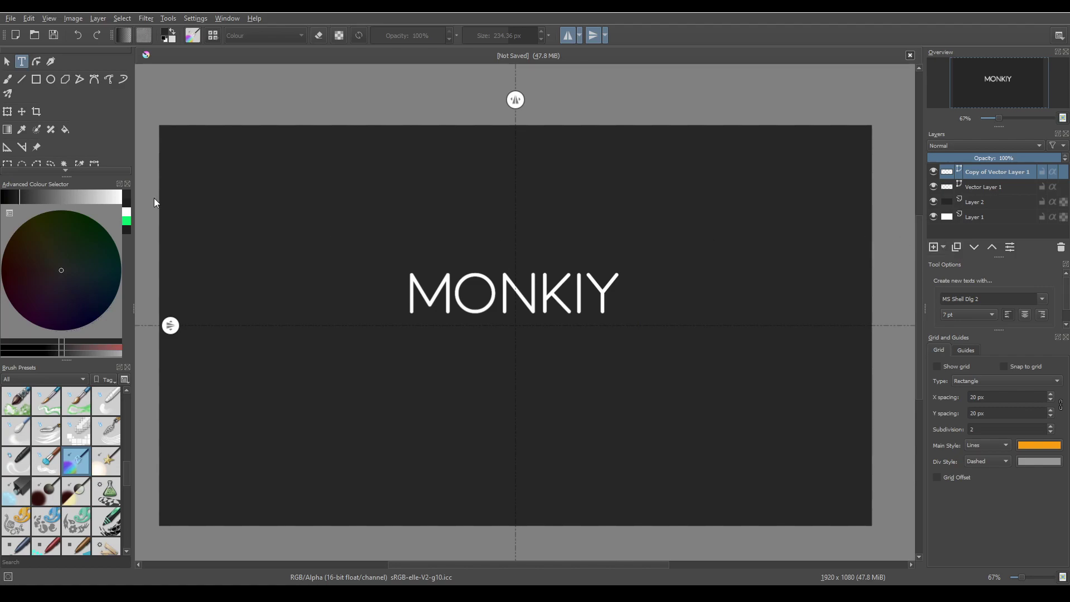
pyautogui.click(22, 112)
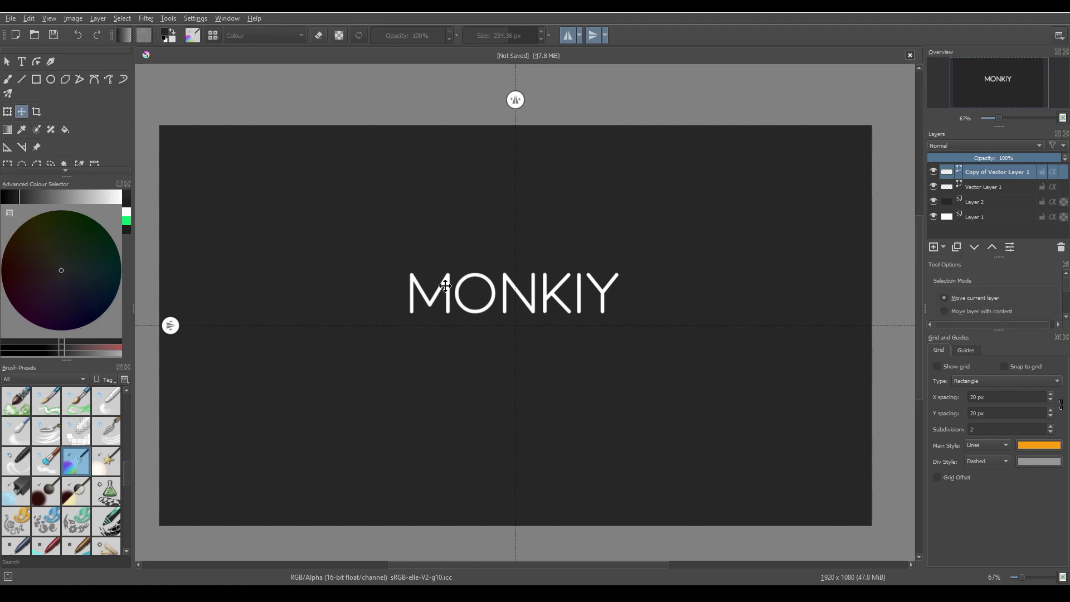
pyautogui.press('Down')
pyautogui.press('Down')
pyautogui.press('Down')
pyautogui.press('Down')
pyautogui.press('Down')
pyautogui.press('Down')
pyautogui.press('Down')
pyautogui.press('Down')
pyautogui.press('Down')
pyautogui.press('Down')
pyautogui.press('Down')
pyautogui.press('Down')
pyautogui.press('Down')
pyautogui.press('Down')
pyautogui.press('Down')
pyautogui.press('Down')
pyautogui.press('Down')
pyautogui.press('Down')
pyautogui.press('Down')
pyautogui.press('Down')
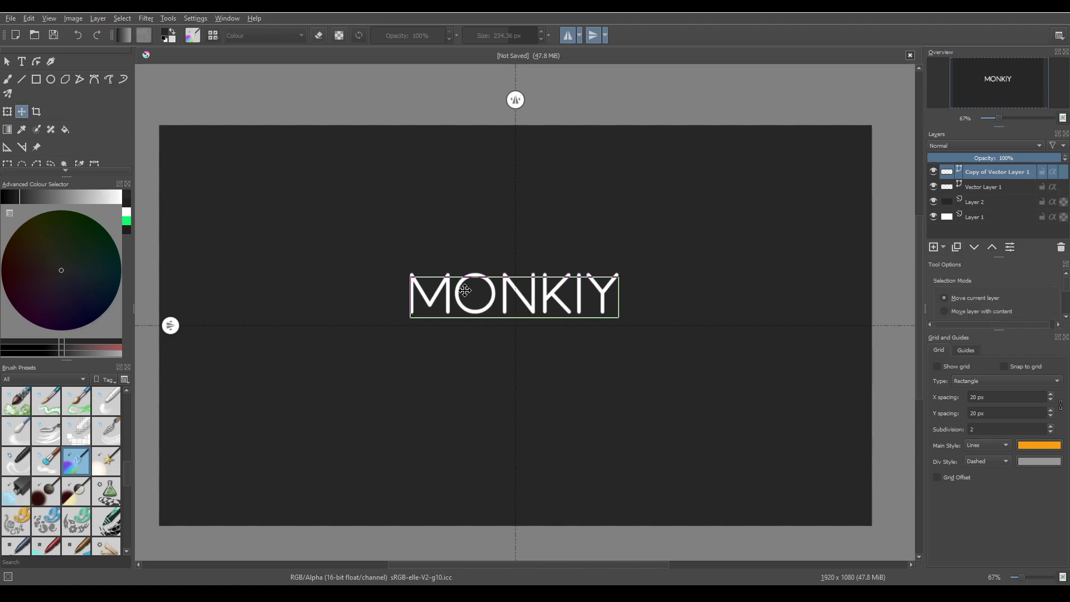
pyautogui.press('Down')
pyautogui.press('Down')
pyautogui.press('Down')
pyautogui.press('Down')
pyautogui.press('Down')
pyautogui.press('Down')
pyautogui.press('Down')
pyautogui.press('Down')
pyautogui.press('Down')
pyautogui.press('Down')
pyautogui.press('Down')
pyautogui.press('Down')
pyautogui.press('Down')
pyautogui.press('Down')
pyautogui.press('Down')
pyautogui.press('Down')
pyautogui.press('Down')
pyautogui.press('Down')
pyautogui.press('Down')
pyautogui.press('Down')
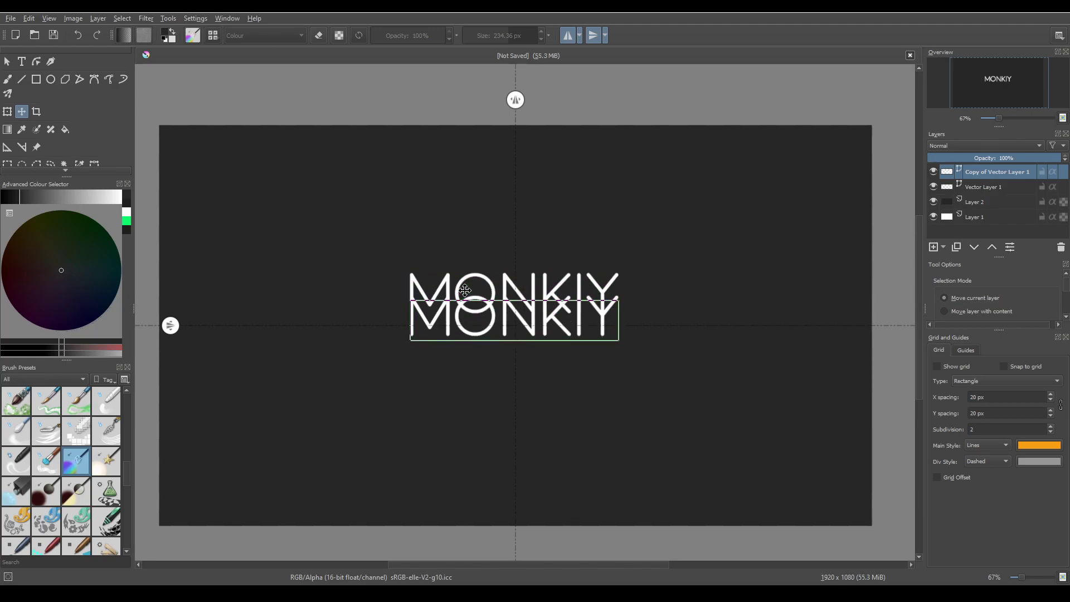
pyautogui.press('Down')
pyautogui.press('Down')
pyautogui.press('Down')
pyautogui.press('Down')
pyautogui.press('Down')
pyautogui.press('Down')
pyautogui.press('Down')
pyautogui.press('Down')
pyautogui.press('Down')
pyautogui.press('Down')
pyautogui.press('Down')
pyautogui.press('Down')
pyautogui.press('Down')
pyautogui.press('Down')
pyautogui.press('Down')
pyautogui.press('Down')
pyautogui.press('Down')
pyautogui.press('Down')
pyautogui.press('Down')
pyautogui.press('Down')
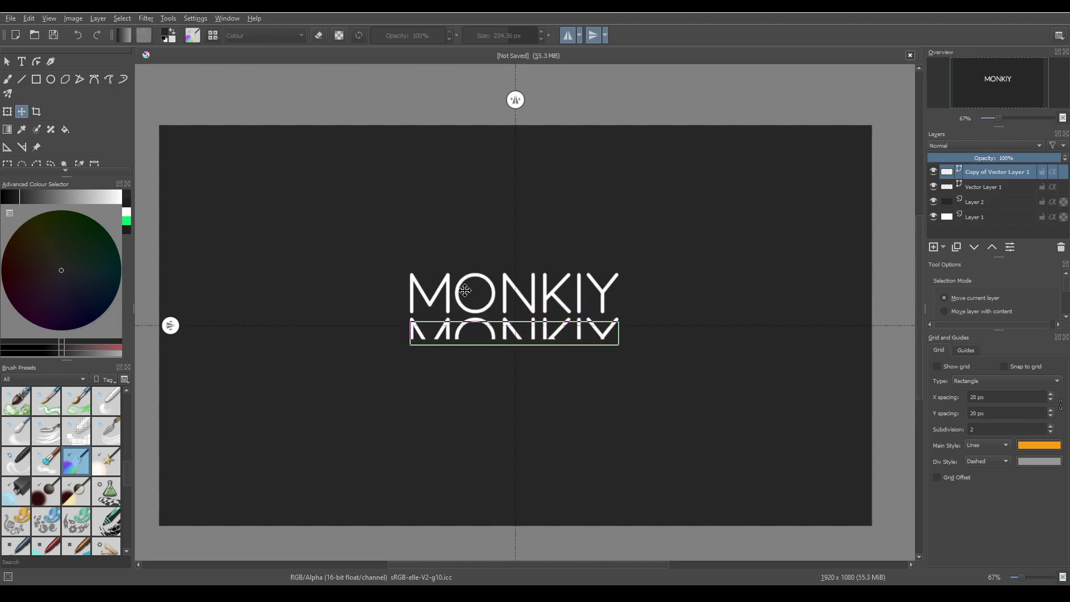
pyautogui.press('Down')
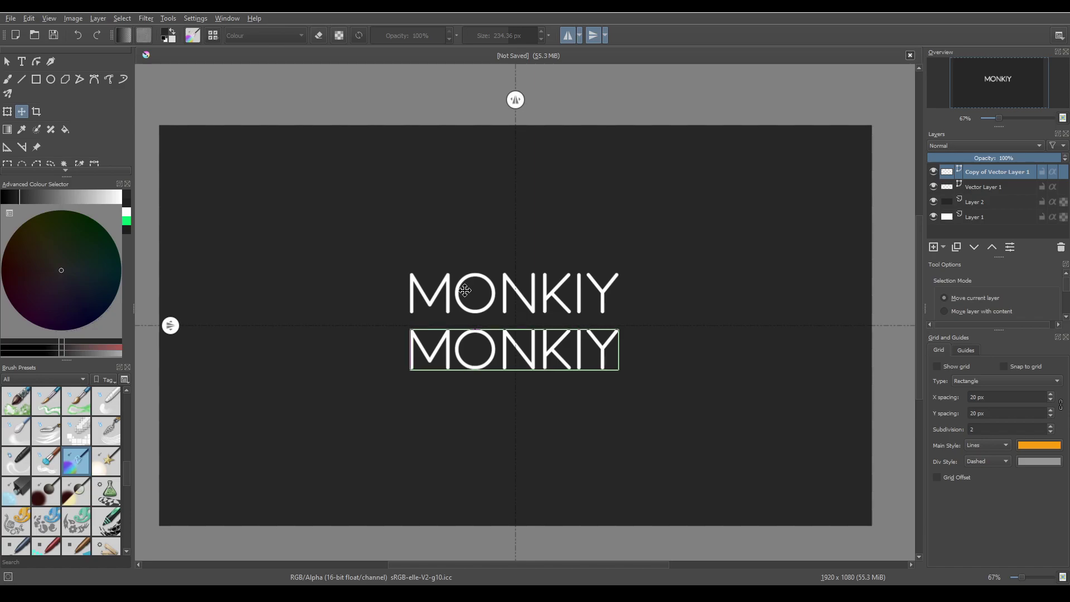
# Step: Replace the wording of the lower MONKIY text copy with "INDUSTRIES"
pyautogui.click(22, 60)
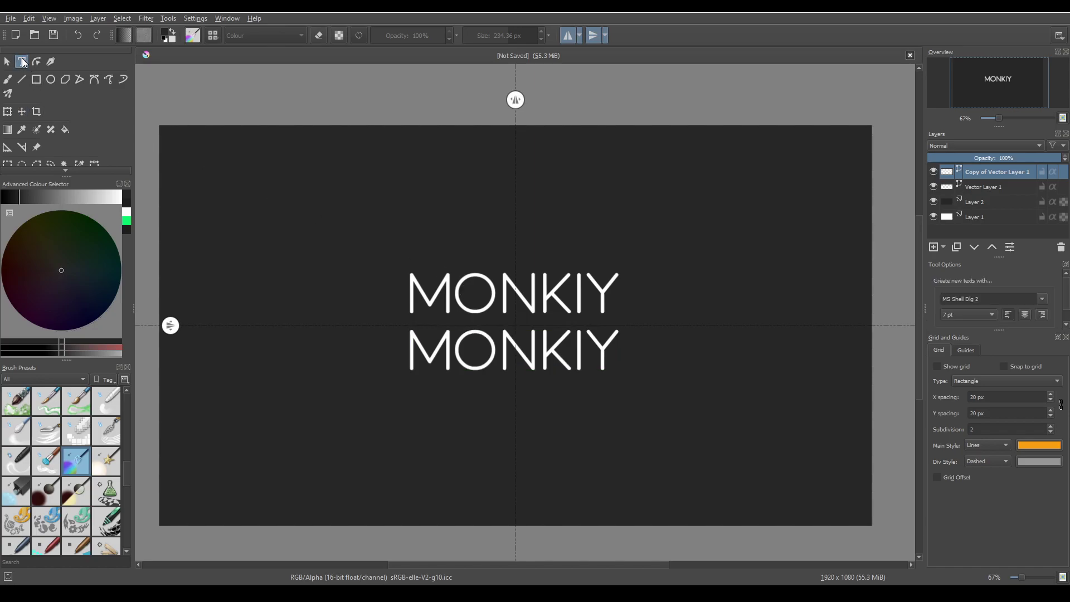
pyautogui.click(486, 338)
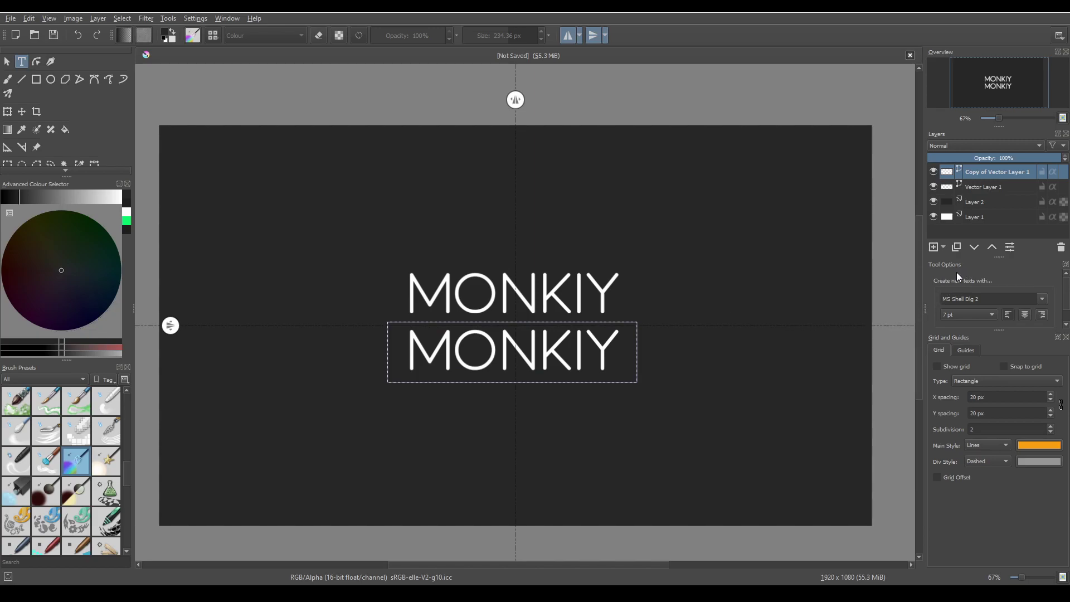
pyautogui.moveTo(1013, 329); pyautogui.dragTo(1003, 347)
pyautogui.click(996, 338)
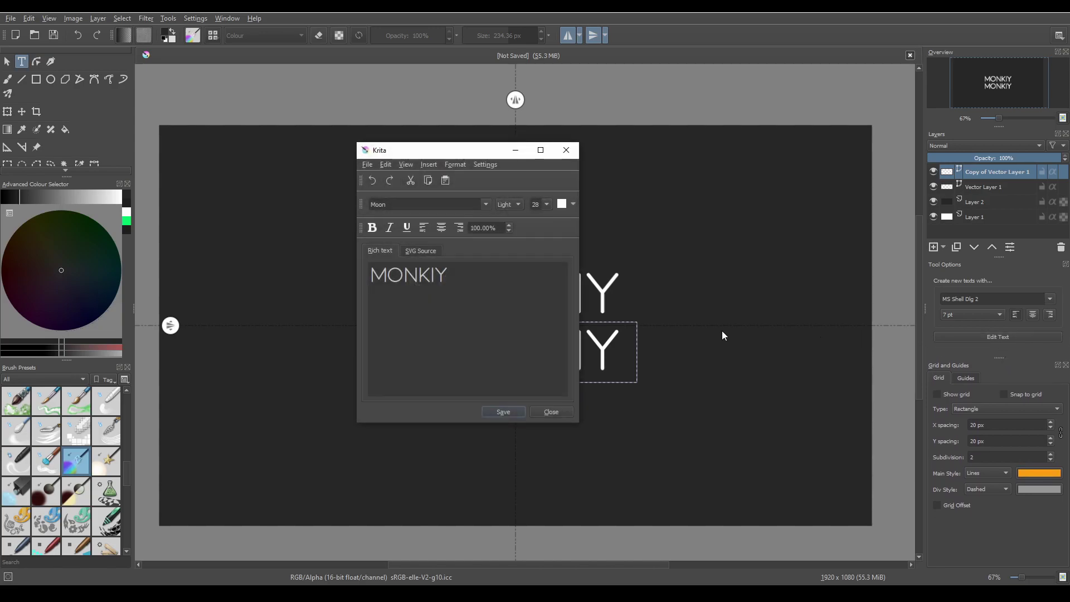
pyautogui.moveTo(448, 282)
pyautogui.mouseDown()
pyautogui.moveTo(431, 277)
pyautogui.moveTo(466, 275)
pyautogui.mouseUp()
pyautogui.write('INDUSTRIES')
pyautogui.press('Left')
pyautogui.press('Left')
pyautogui.press('Left')
pyautogui.press('Left')
pyautogui.press('Left')
pyautogui.press('Left')
pyautogui.press('Left')
pyautogui.press('Left')
pyautogui.press('Left')
pyautogui.press('Left')
pyautogui.press('Left')
pyautogui.press('Left')
pyautogui.press('Left')
pyautogui.press('Left')
pyautogui.press('Right')
pyautogui.press('Right')
pyautogui.press('Right')
pyautogui.press('Right')
pyautogui.press('BackSpace')
pyautogui.press('BackSpace')
pyautogui.press('BackSpace')
pyautogui.press('BackSpace')
pyautogui.press('BackSpace')
pyautogui.press('BackSpace')
pyautogui.click(528, 278)
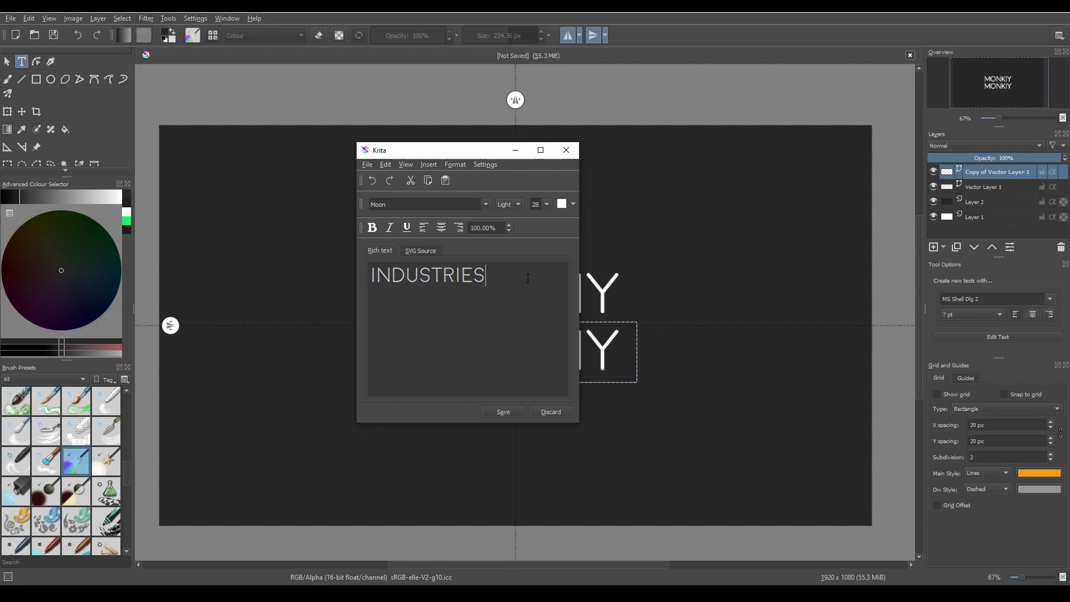
# Step: Colour the INDUSTRIES text bright green and save the text edit
pyautogui.moveTo(528, 278); pyautogui.dragTo(398, 264)
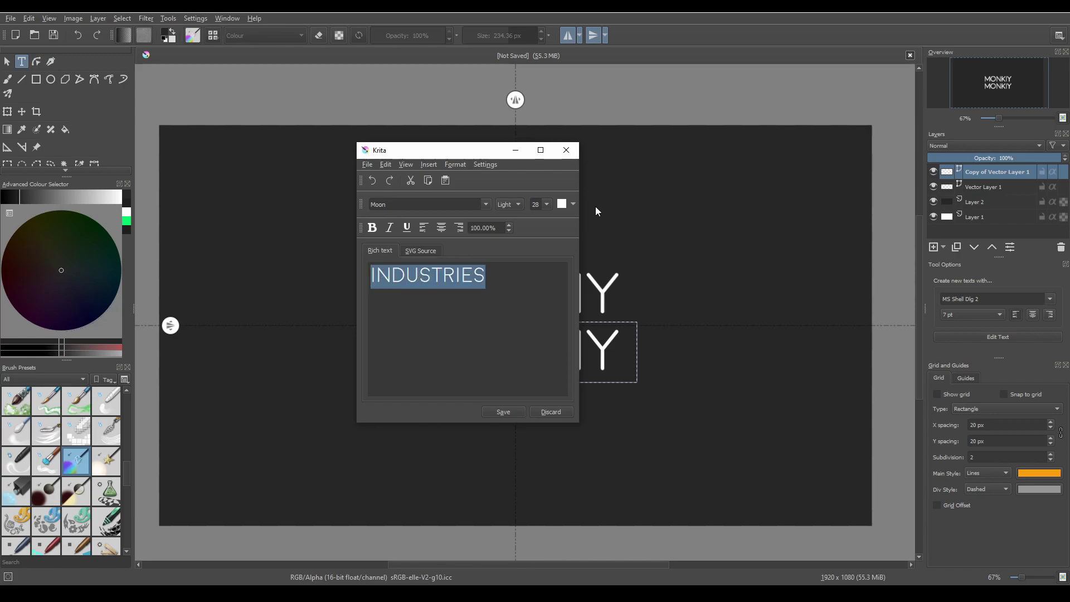
pyautogui.click(573, 205)
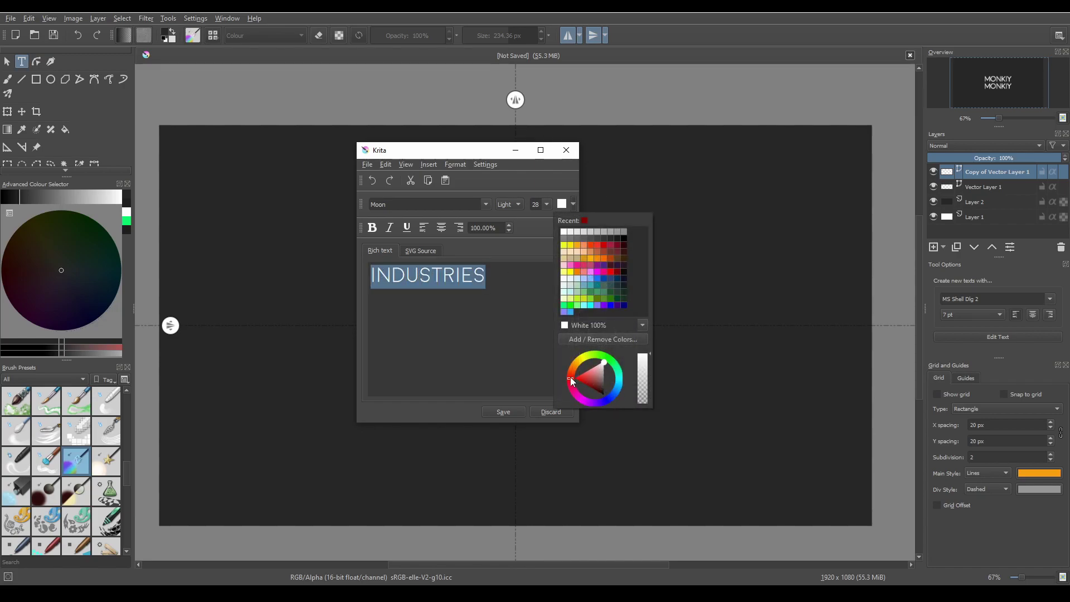
pyautogui.moveTo(600, 366)
pyautogui.mouseDown()
pyautogui.moveTo(526, 379)
pyautogui.moveTo(569, 370)
pyautogui.moveTo(603, 341)
pyautogui.moveTo(590, 335)
pyautogui.moveTo(606, 336)
pyautogui.moveTo(591, 333)
pyautogui.moveTo(616, 340)
pyautogui.moveTo(601, 328)
pyautogui.moveTo(652, 345)
pyautogui.mouseUp()
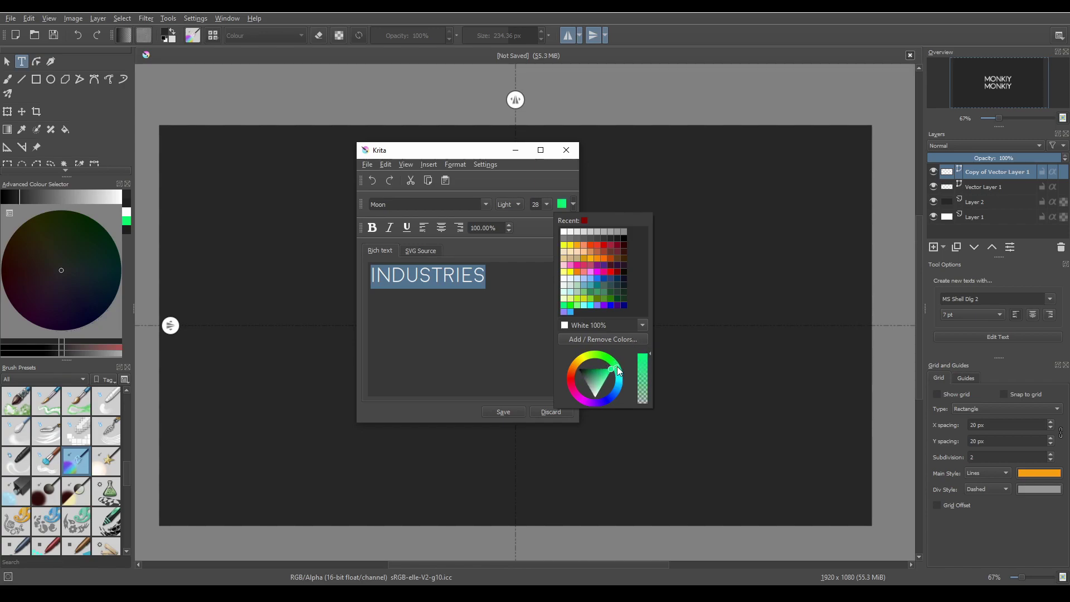
pyautogui.click(526, 372)
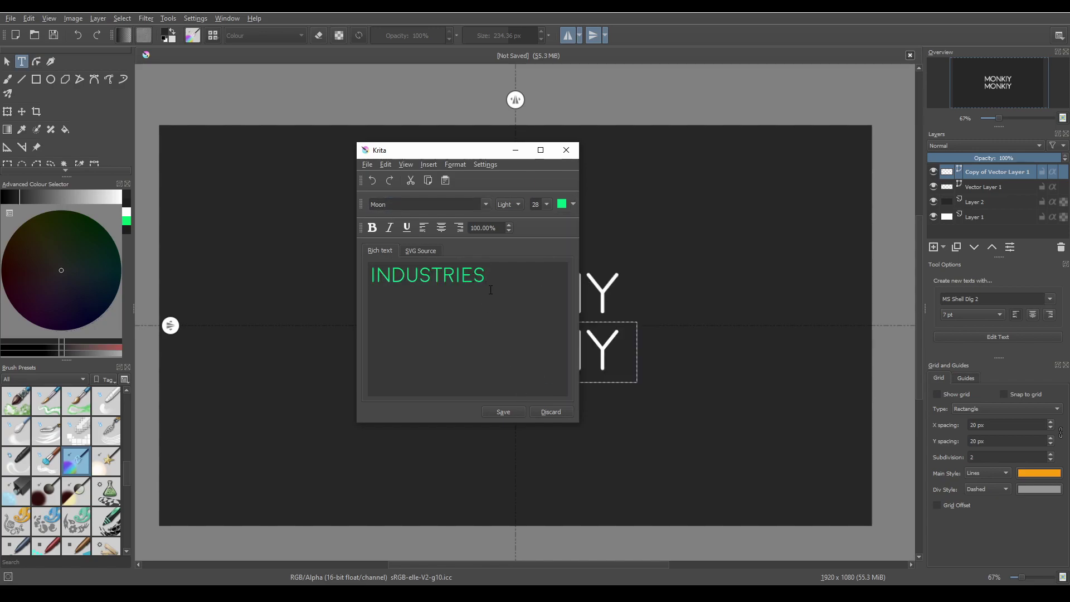
pyautogui.click(503, 410)
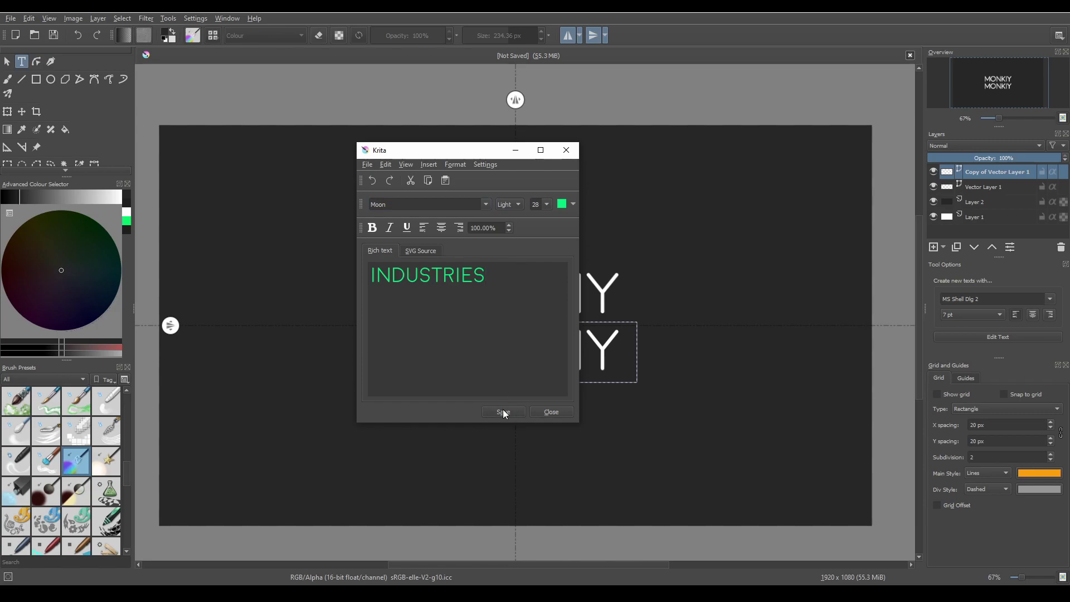
# Step: Close the text editor and move the INDUSTRIES text straight left until it is centred beneath MONKIY on the vertical mirror axis
pyautogui.click(551, 412)
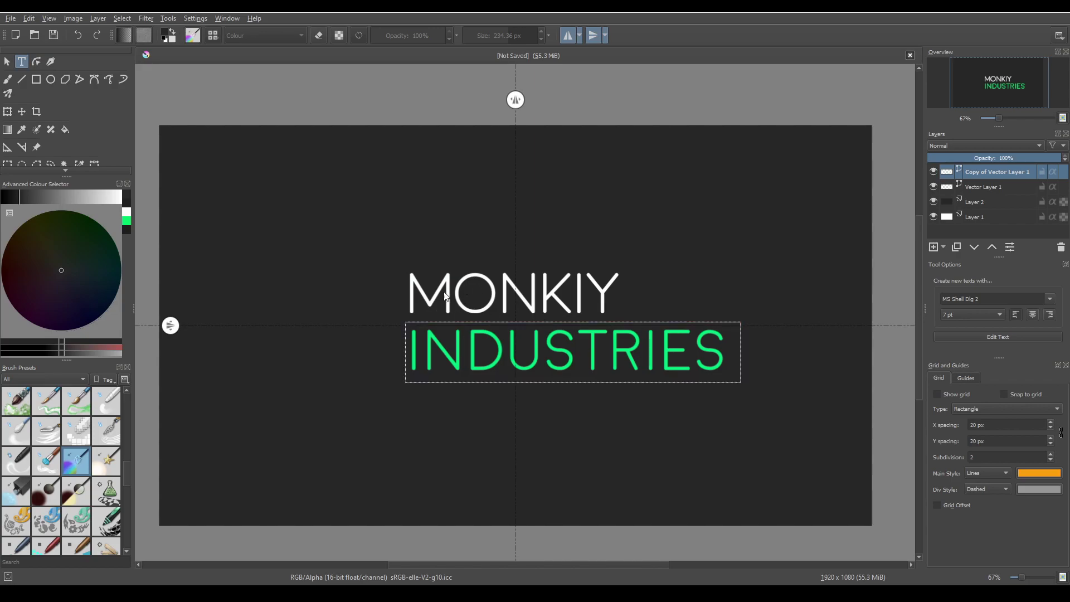
pyautogui.click(22, 111)
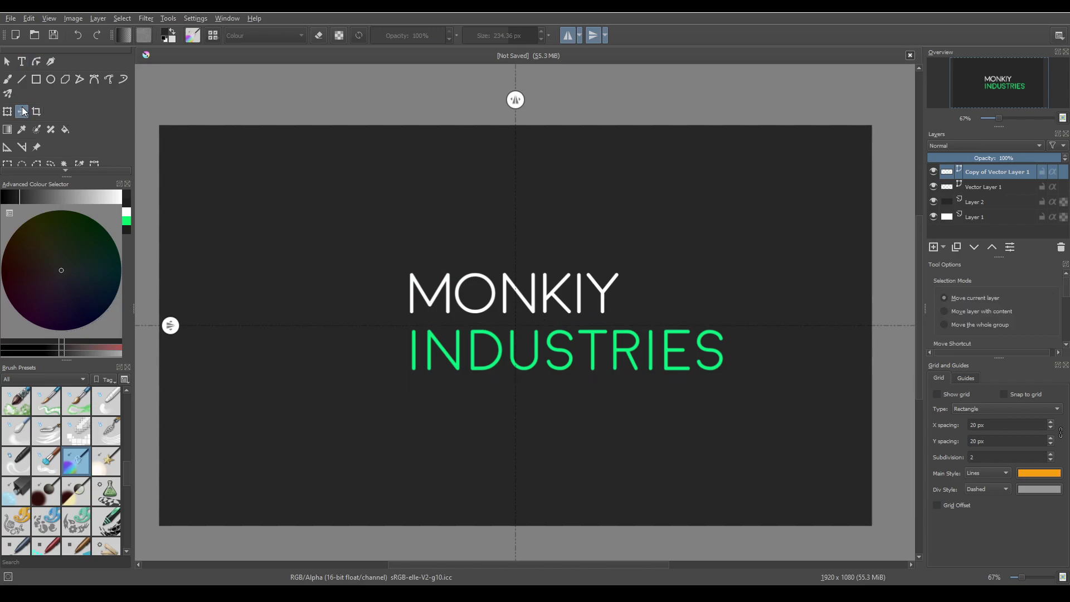
pyautogui.press('Left')
pyautogui.press('Left')
pyautogui.press('Left')
pyautogui.press('Left')
pyautogui.press('Left')
pyautogui.press('Left')
pyautogui.press('Left')
pyautogui.press('Left')
pyautogui.press('Left')
pyautogui.press('Left')
pyautogui.press('Left')
pyautogui.press('Left')
pyautogui.press('Left')
pyautogui.press('Left')
pyautogui.press('Left')
pyautogui.press('Left')
pyautogui.press('Left')
pyautogui.press('Left')
pyautogui.press('Left')
pyautogui.press('Left')
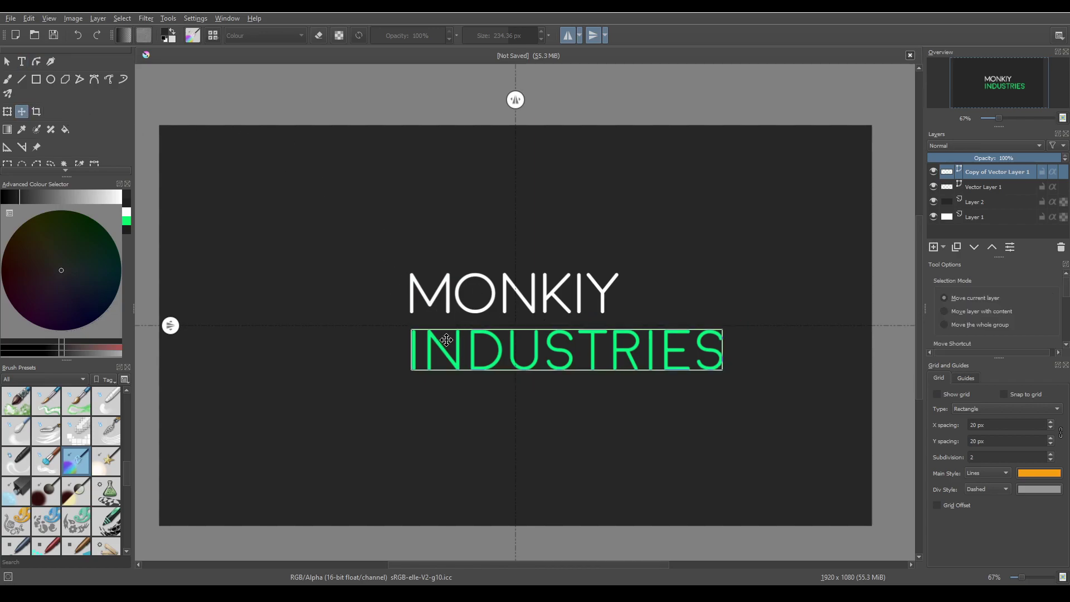
pyautogui.press('Left')
pyautogui.press('Left')
pyautogui.press('Left')
pyautogui.press('Left')
pyautogui.press('Left')
pyautogui.press('Left')
pyautogui.press('Left')
pyautogui.press('Left')
pyautogui.press('Left')
pyautogui.press('Left')
pyautogui.press('Left')
pyautogui.press('Left')
pyautogui.press('Left')
pyautogui.press('Left')
pyautogui.press('Left')
pyautogui.press('Left')
pyautogui.press('Left')
pyautogui.press('Left')
pyautogui.press('Left')
pyautogui.press('Left')
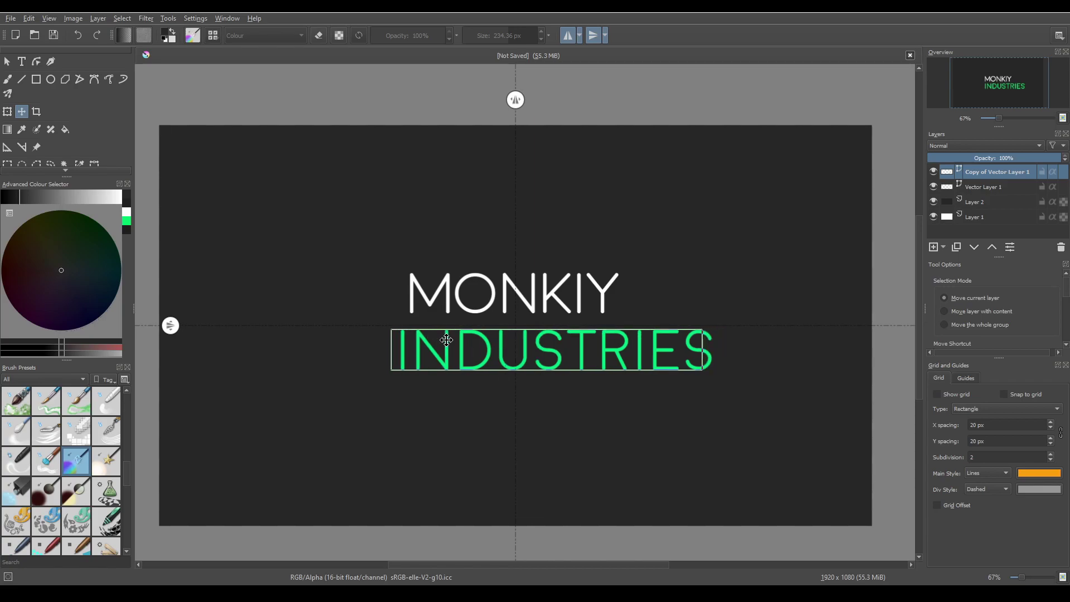
pyautogui.press('Left')
pyautogui.press('Left')
pyautogui.press('Left')
pyautogui.press('Left')
pyautogui.press('Left')
pyautogui.press('Left')
pyautogui.press('Left')
pyautogui.press('Left')
pyautogui.press('Left')
pyautogui.press('Left')
pyautogui.press('Left')
pyautogui.press('Left')
pyautogui.press('Left')
pyautogui.press('Left')
pyautogui.press('Left')
pyautogui.press('Left')
pyautogui.press('Left')
pyautogui.press('Left')
pyautogui.press('Left')
pyautogui.press('Left')
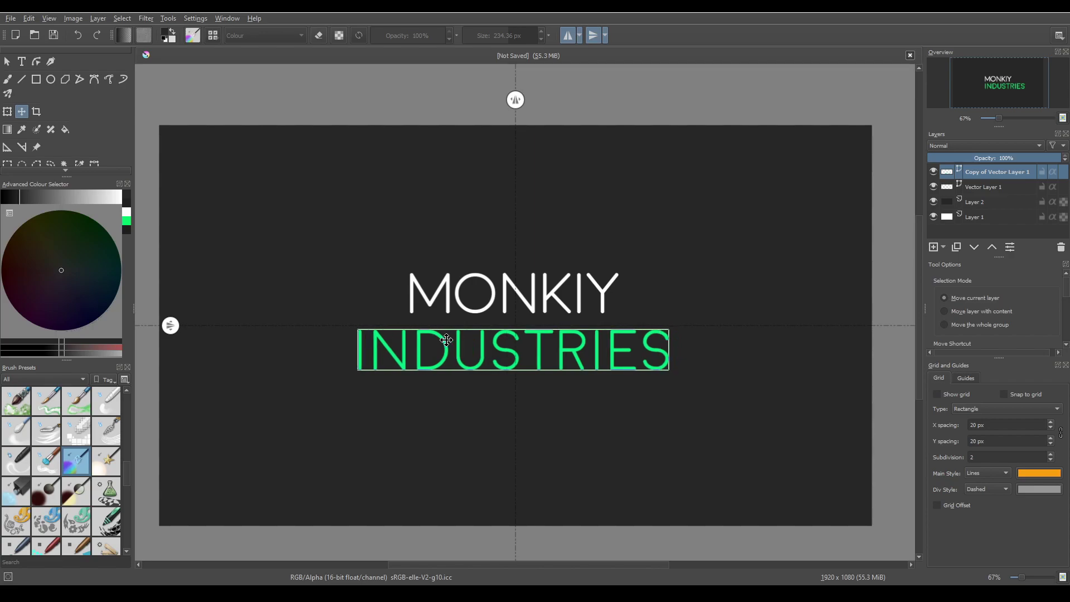
pyautogui.press('Left')
pyautogui.press('Left')
pyautogui.press('Left')
pyautogui.press('Left')
pyautogui.press('Left')
pyautogui.press('Left')
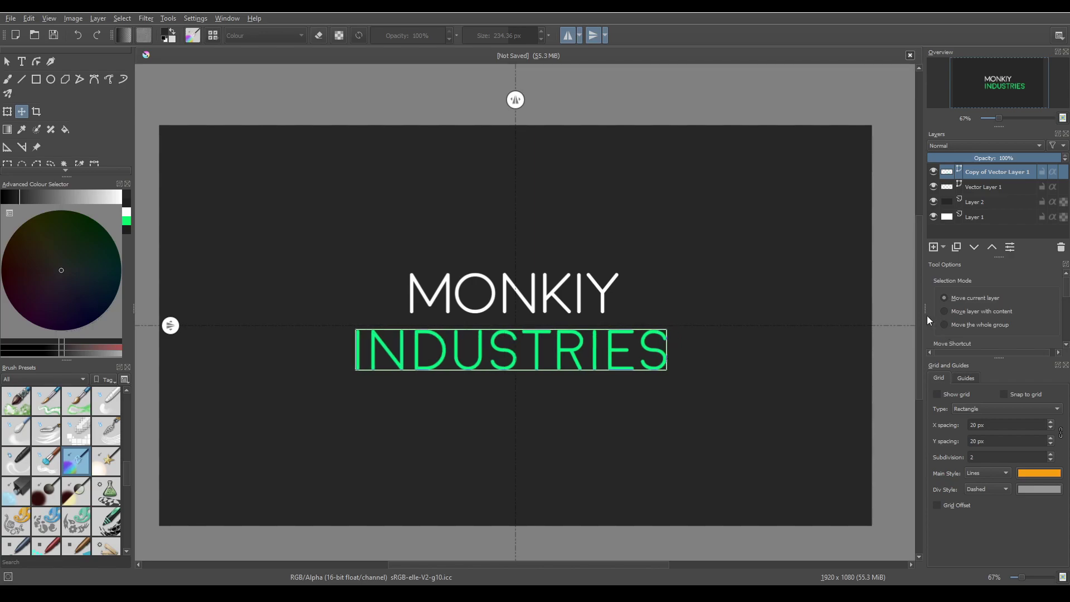
# Step: Hide both the vertical and horizontal mirror axes from the canvas
pyautogui.click(7, 62)
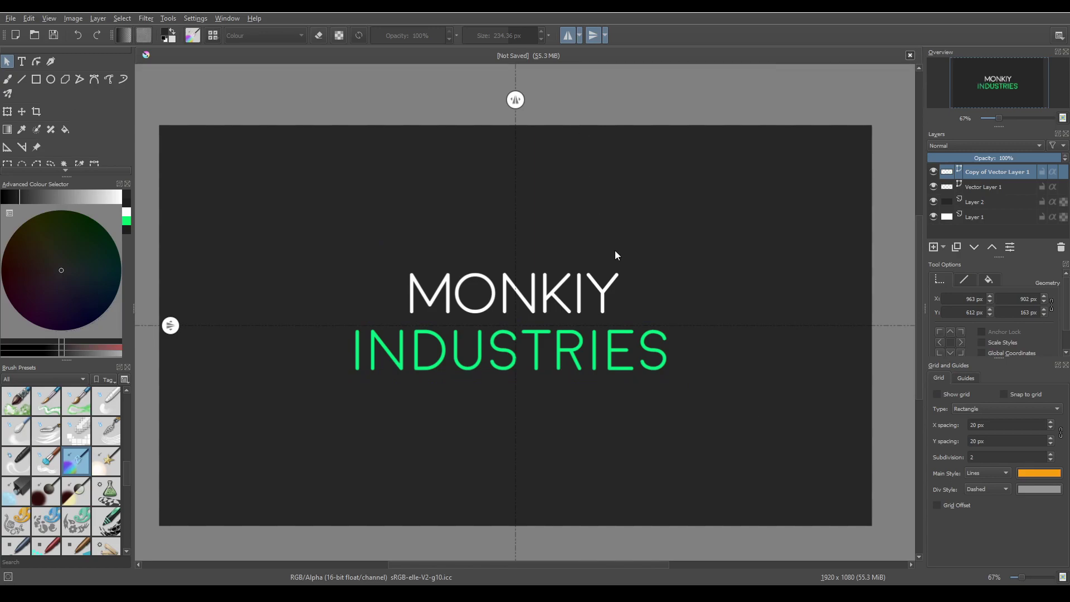
pyautogui.click(569, 36)
pyautogui.click(594, 35)
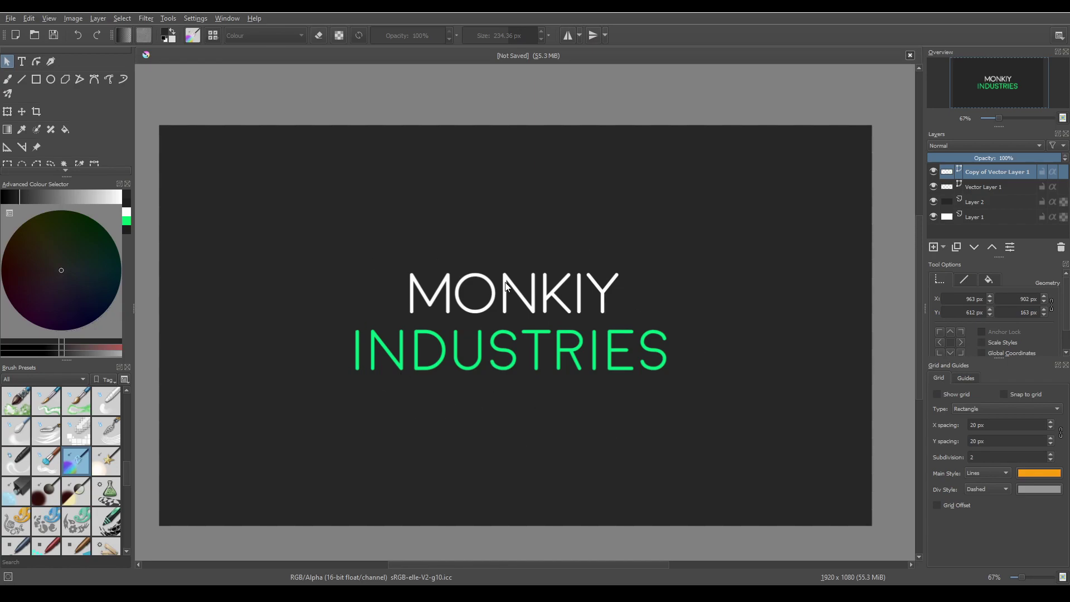
# Step: Sample the green from the INDUSTRIES text and copy its colour code #00ff80
pyautogui.click(976, 189)
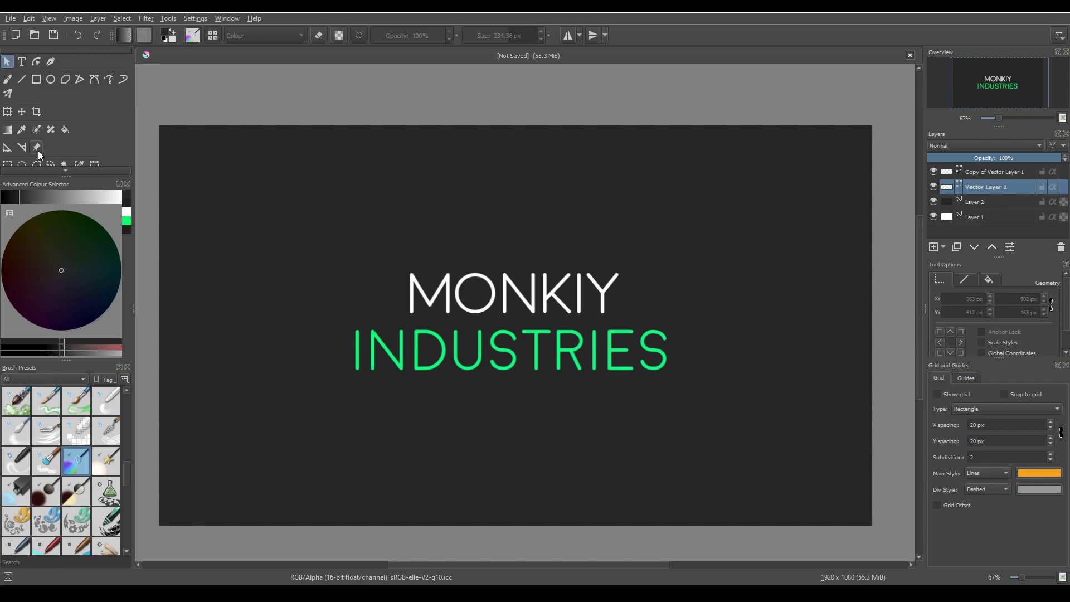
pyautogui.click(21, 129)
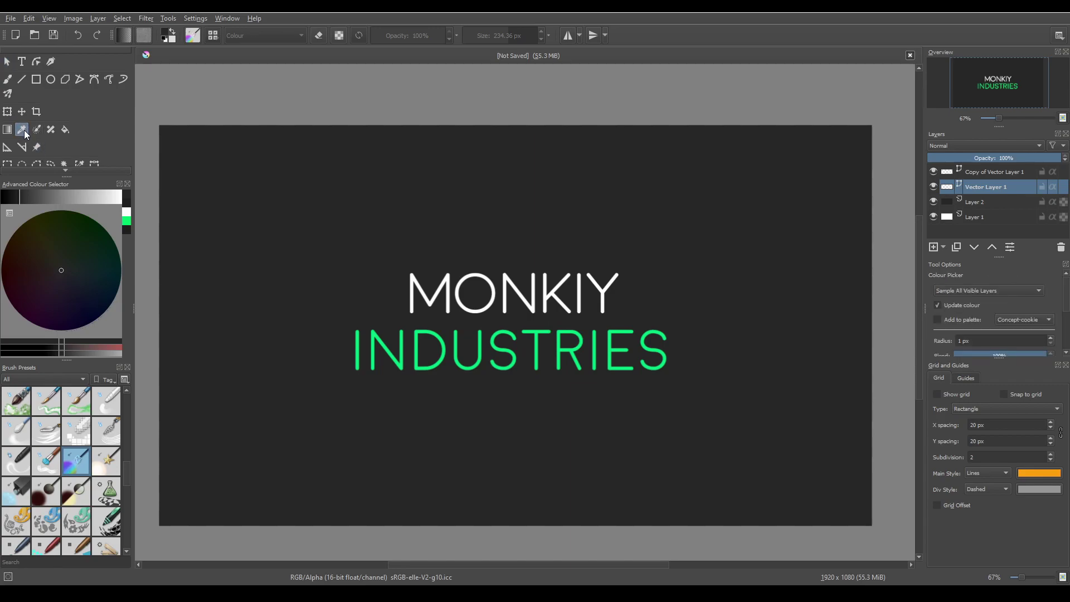
pyautogui.click(417, 333)
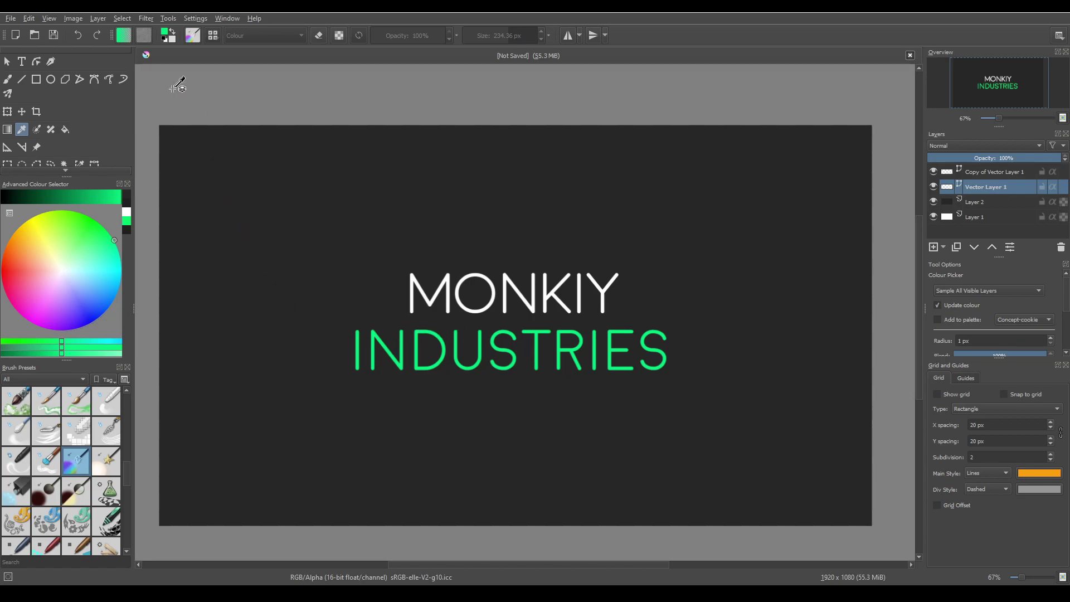
pyautogui.click(167, 37)
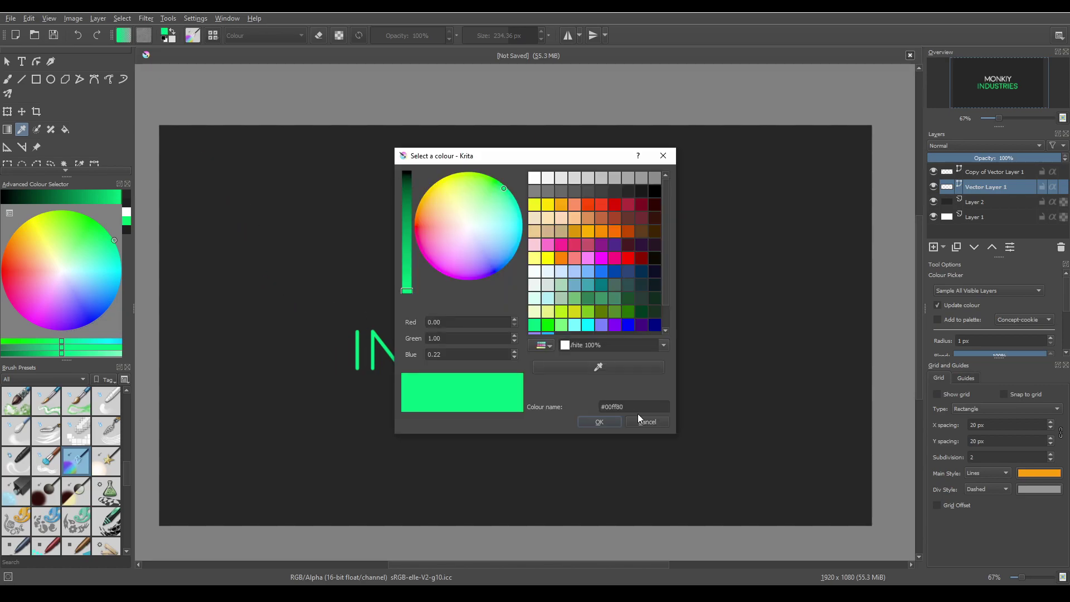
pyautogui.moveTo(625, 406); pyautogui.dragTo(599, 400)
pyautogui.click(601, 422)
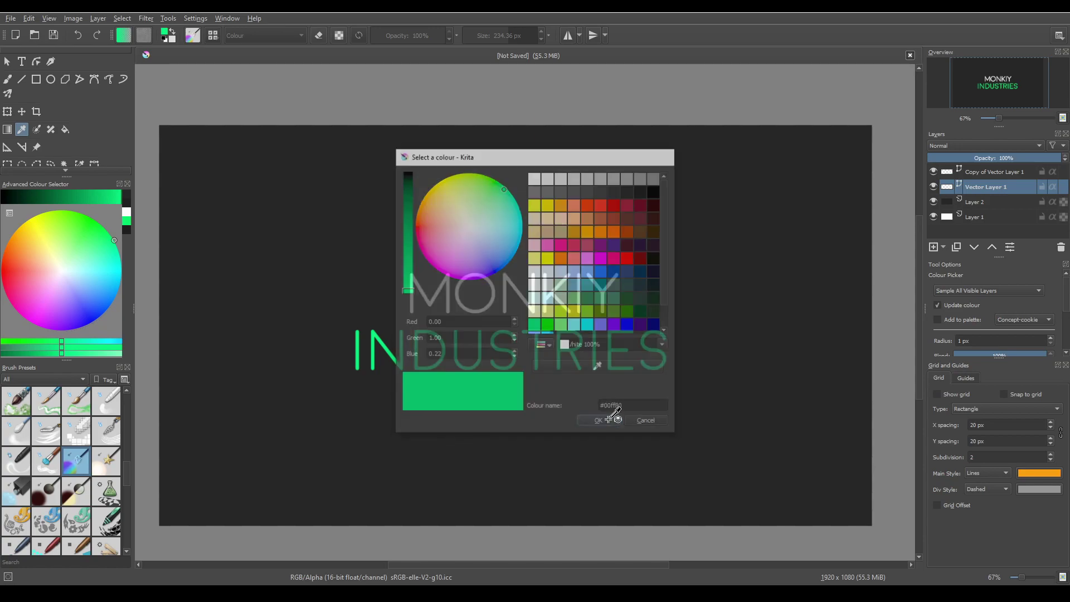
pyautogui.click(7, 61)
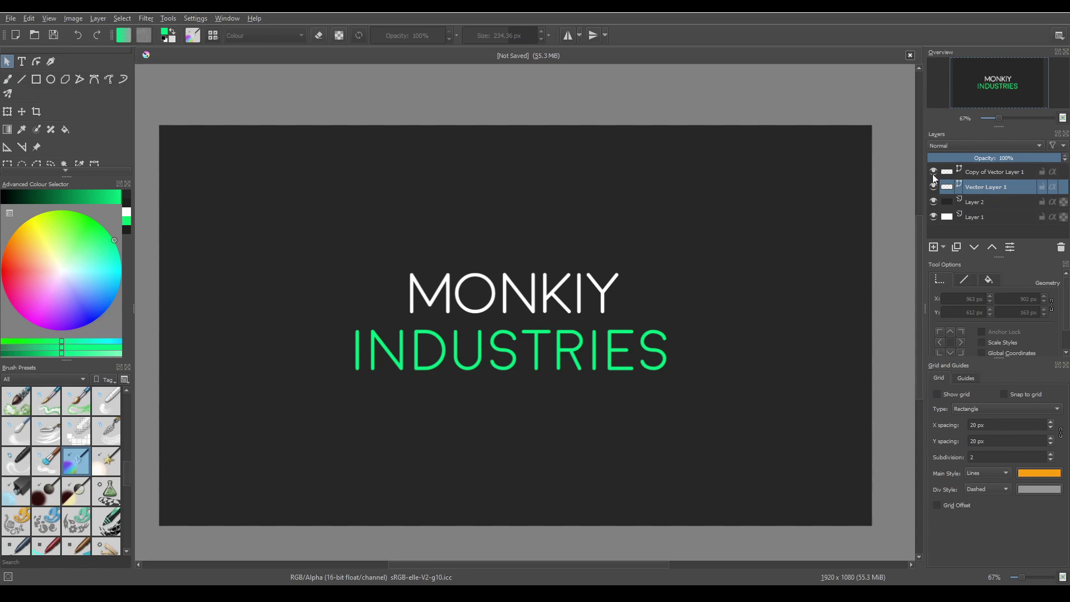
# Step: Add a Drop Shadow layer style to the INDUSTRIES text layer, keeping the text in view beside the style settings
pyautogui.rightClick(980, 187)
pyautogui.click(986, 176)
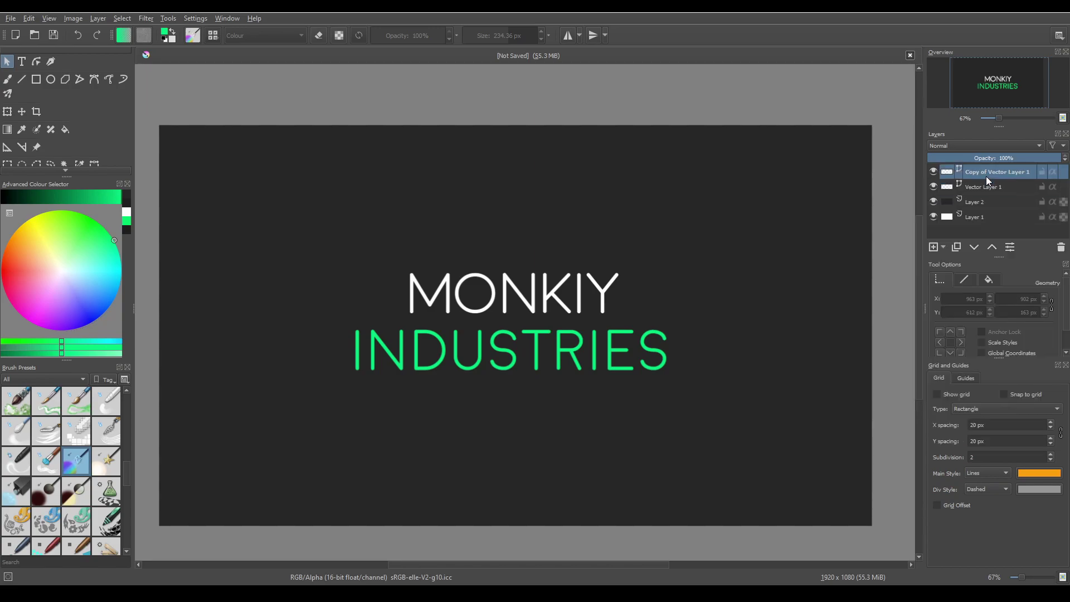
pyautogui.rightClick(989, 177)
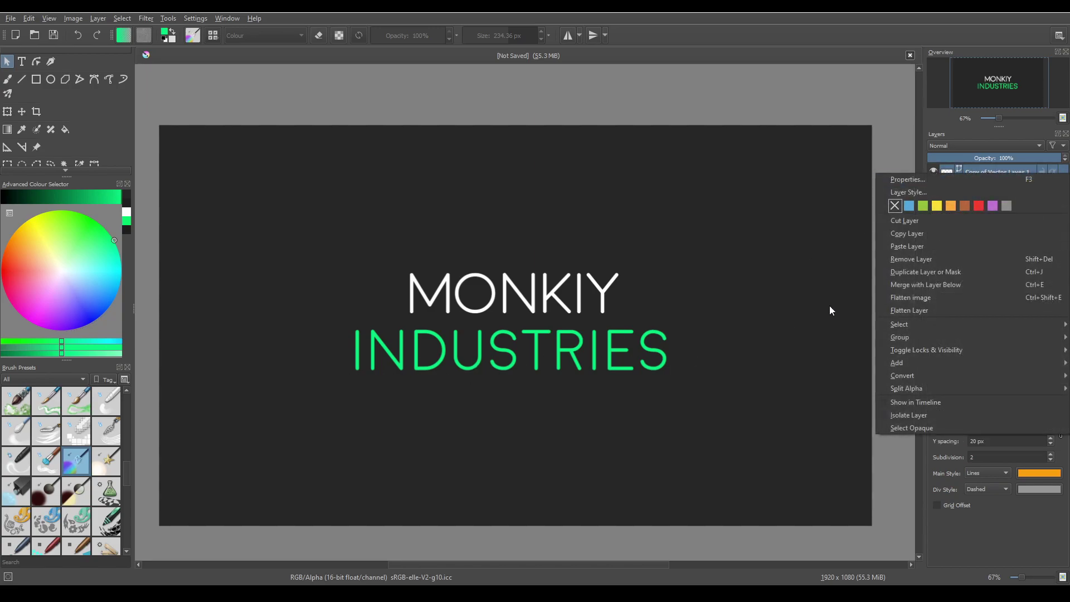
pyautogui.click(928, 192)
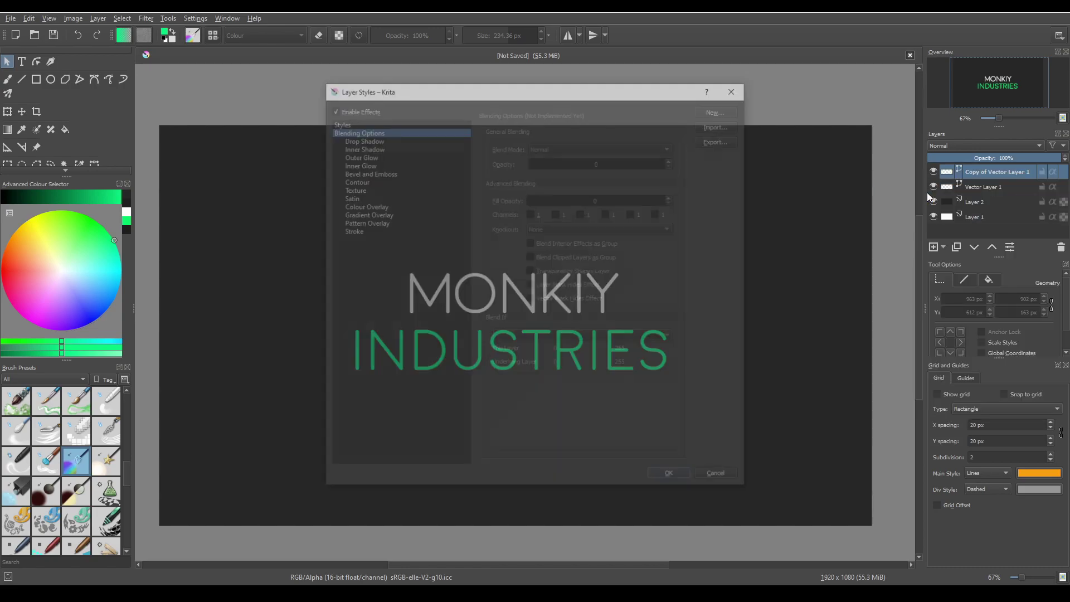
pyautogui.moveTo(423, 95); pyautogui.dragTo(653, 112)
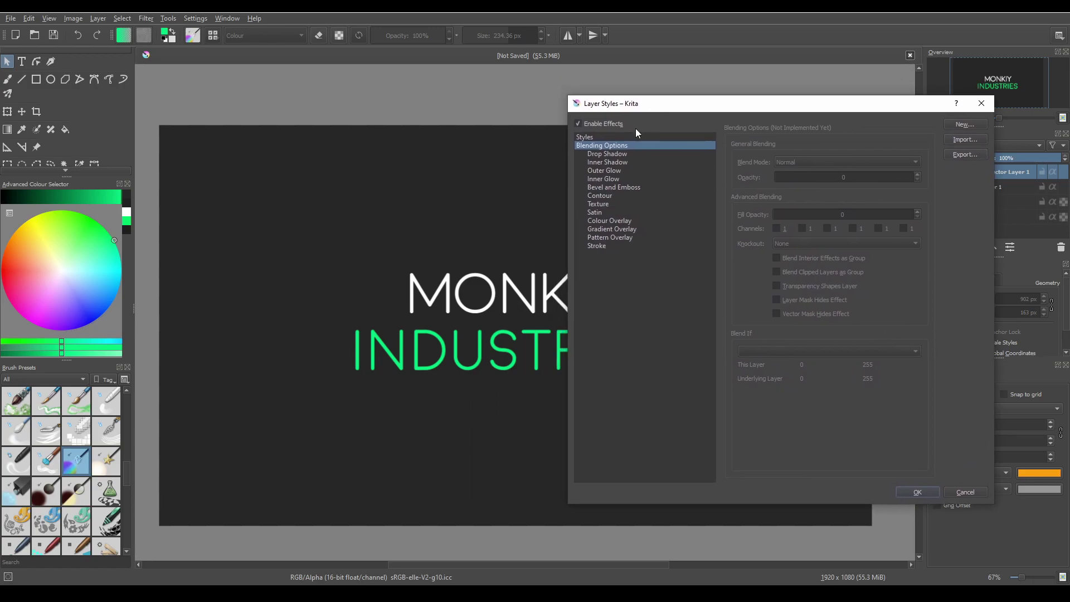
pyautogui.click(624, 156)
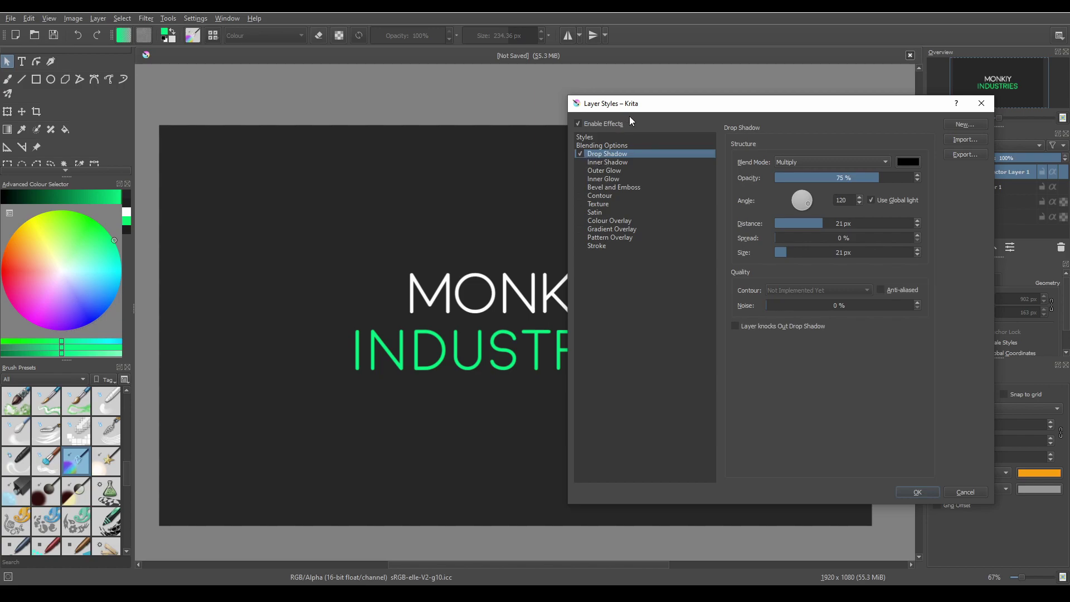
pyautogui.moveTo(628, 105); pyautogui.dragTo(645, 106)
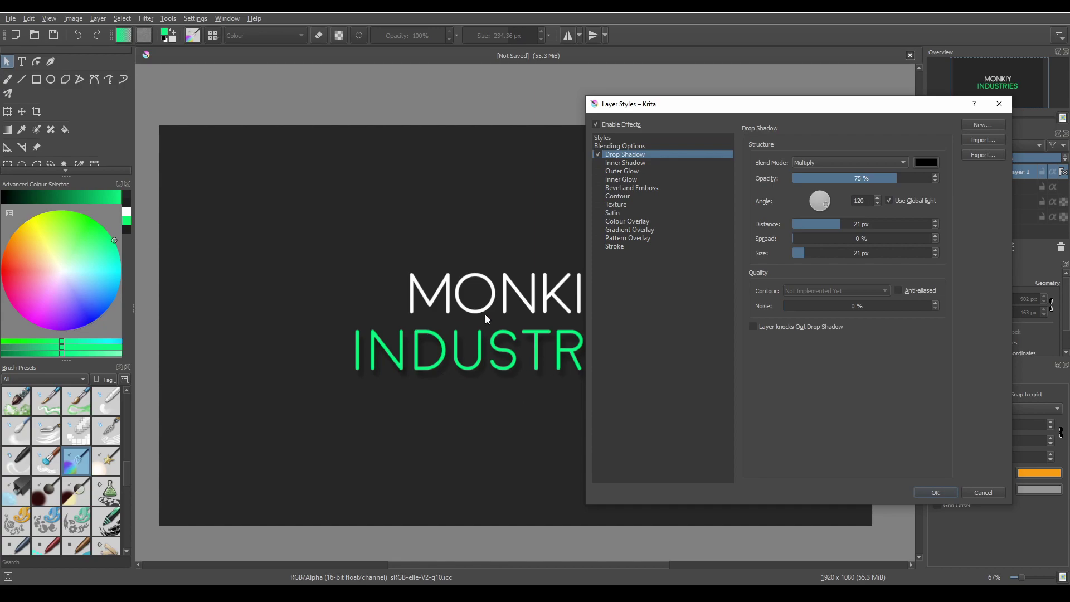
pyautogui.moveTo(728, 108); pyautogui.dragTo(754, 85)
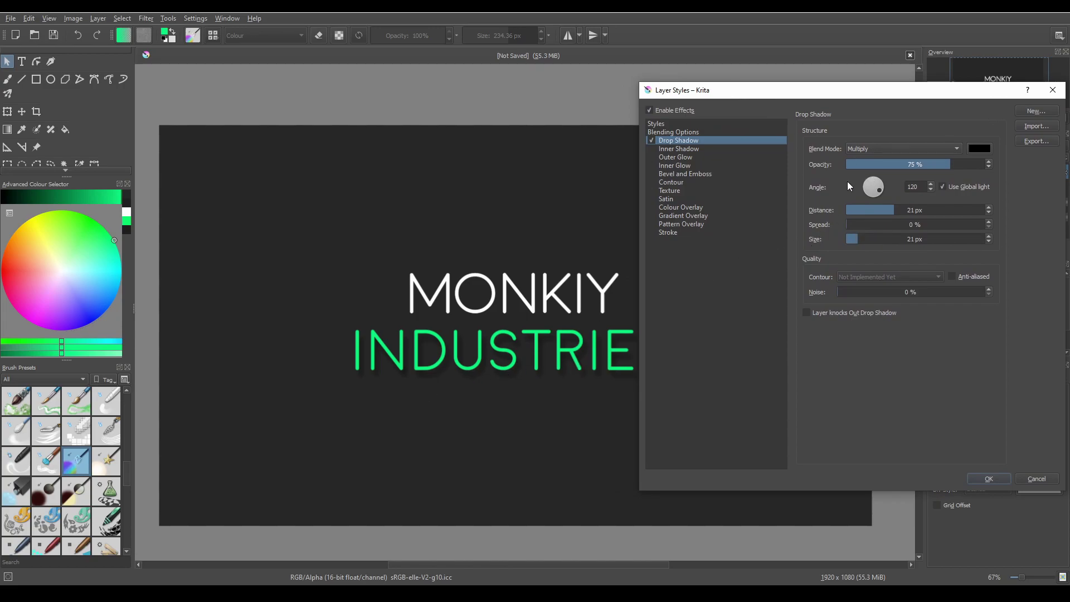
# Step: Set the INDUSTRIES drop shadow's opacity to 47% and its distance to 12 px
pyautogui.moveTo(925, 165); pyautogui.dragTo(913, 168)
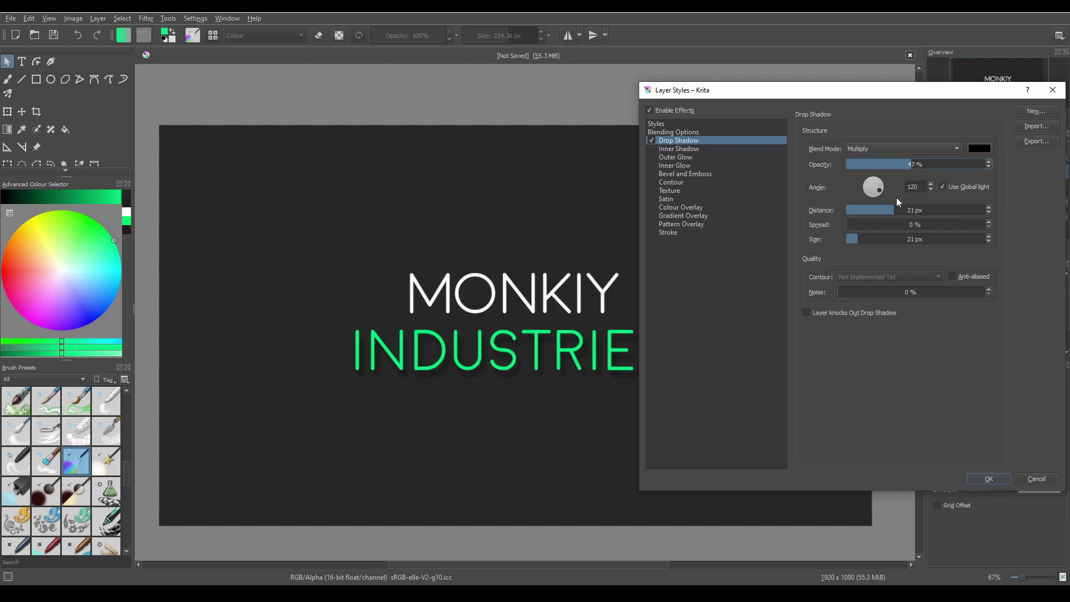
pyautogui.moveTo(890, 209); pyautogui.dragTo(887, 209)
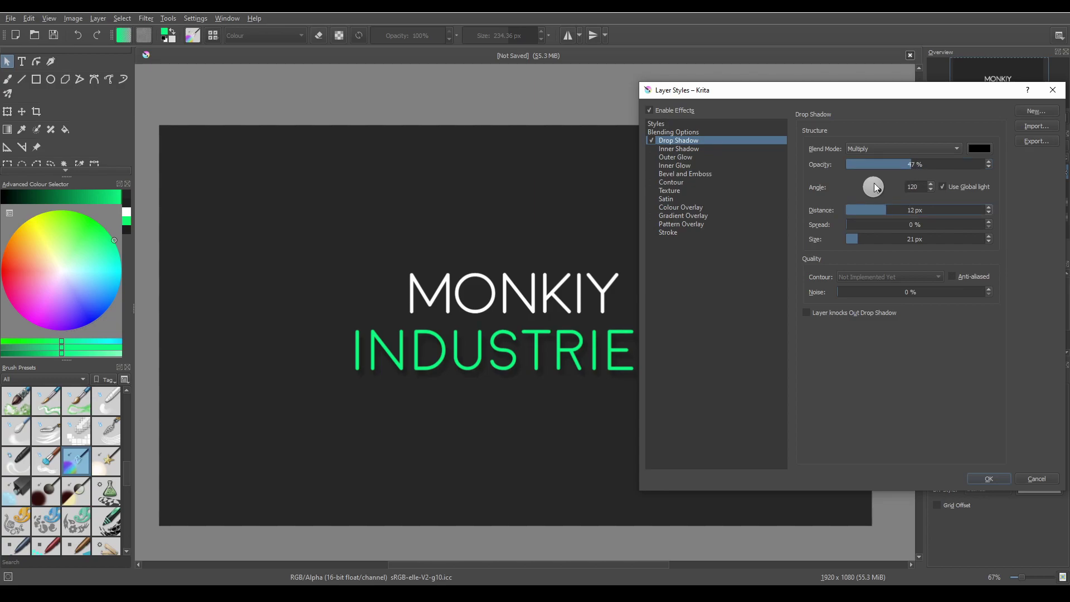
pyautogui.moveTo(806, 97)
pyautogui.mouseDown()
pyautogui.moveTo(824, 98)
pyautogui.moveTo(809, 106)
pyautogui.mouseUp()
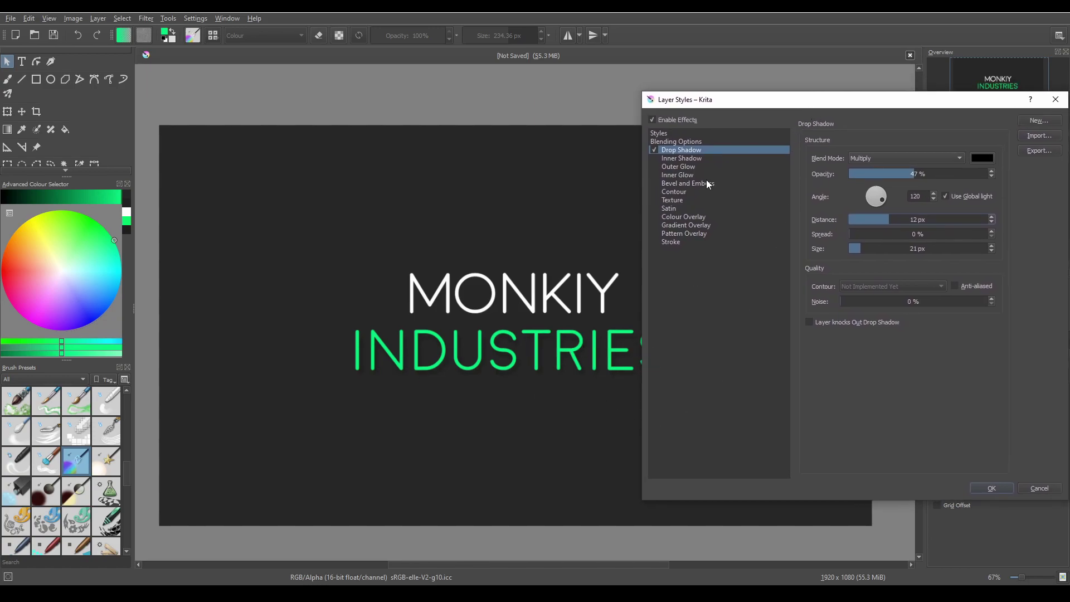
# Step: Add an Outer Glow to the INDUSTRIES text layer and use the copied green #00ff80 as its colour
pyautogui.click(691, 167)
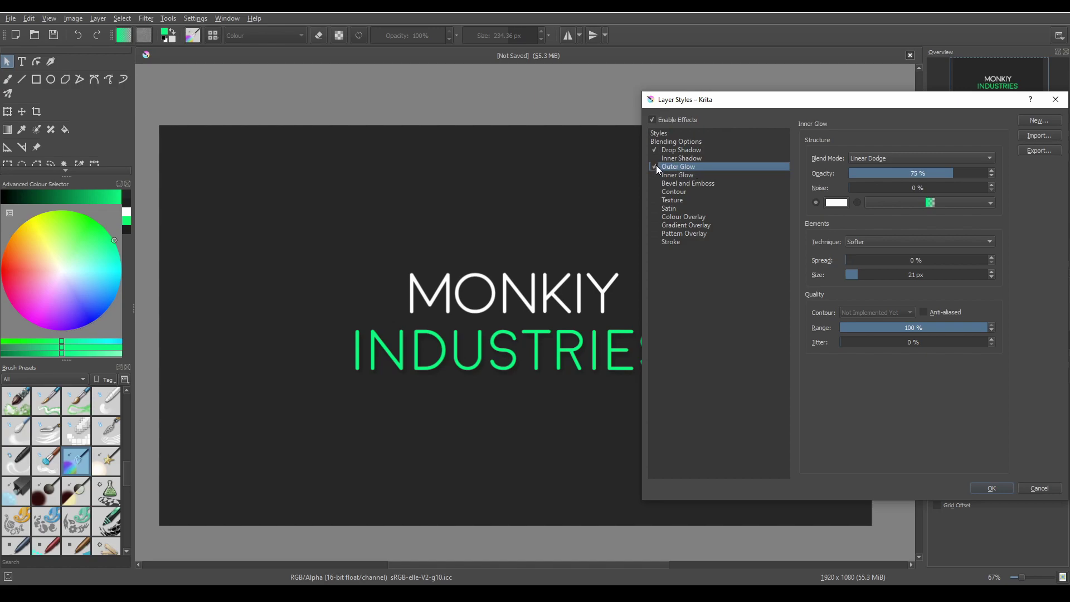
pyautogui.moveTo(707, 99); pyautogui.dragTo(708, 85)
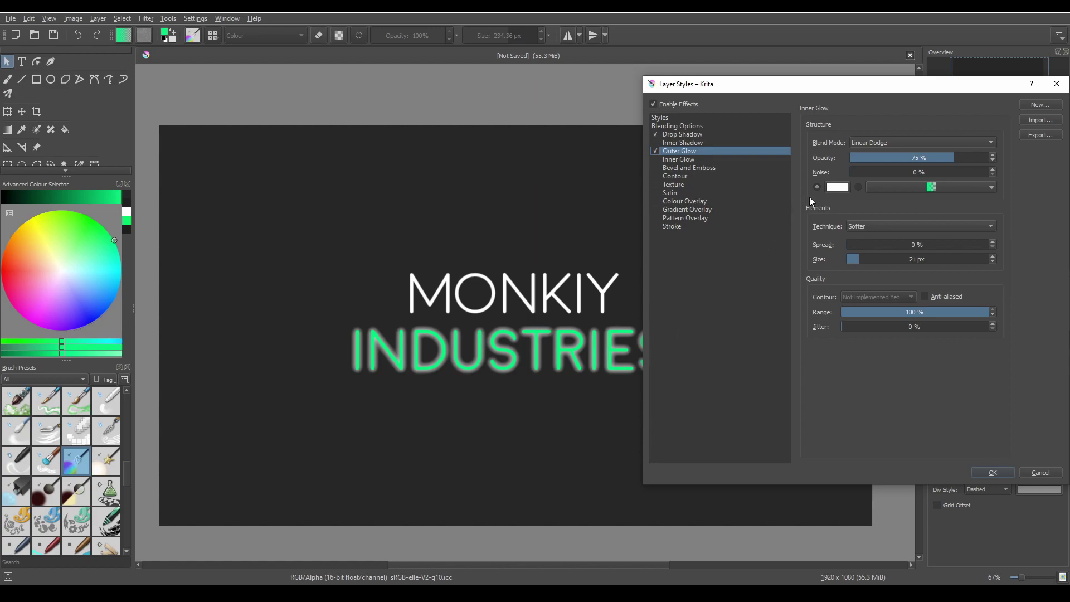
pyautogui.click(835, 188)
pyautogui.click(993, 149)
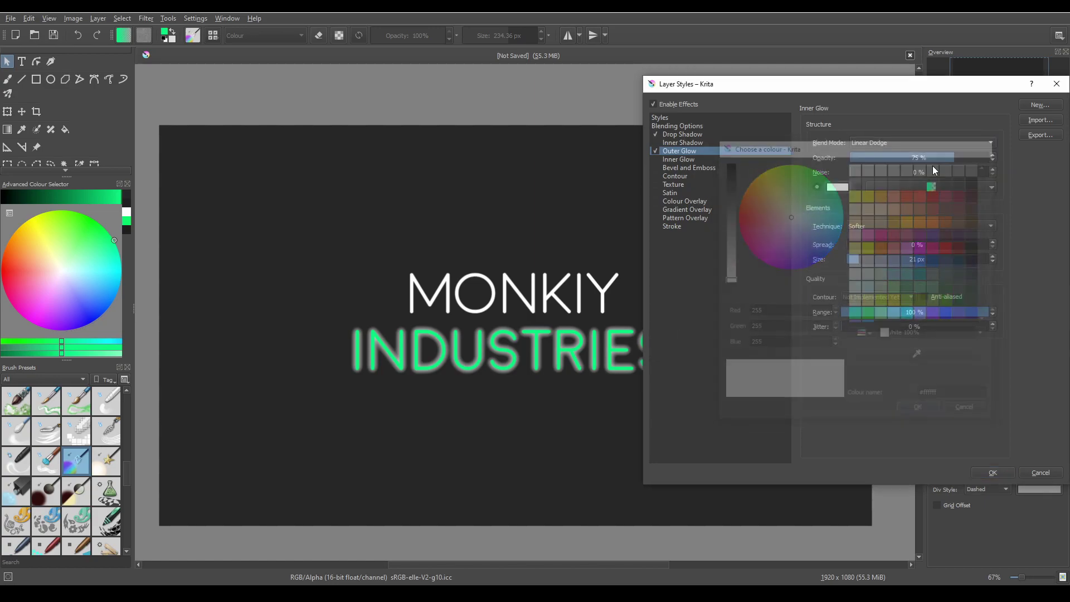
pyautogui.moveTo(833, 89); pyautogui.dragTo(772, 86)
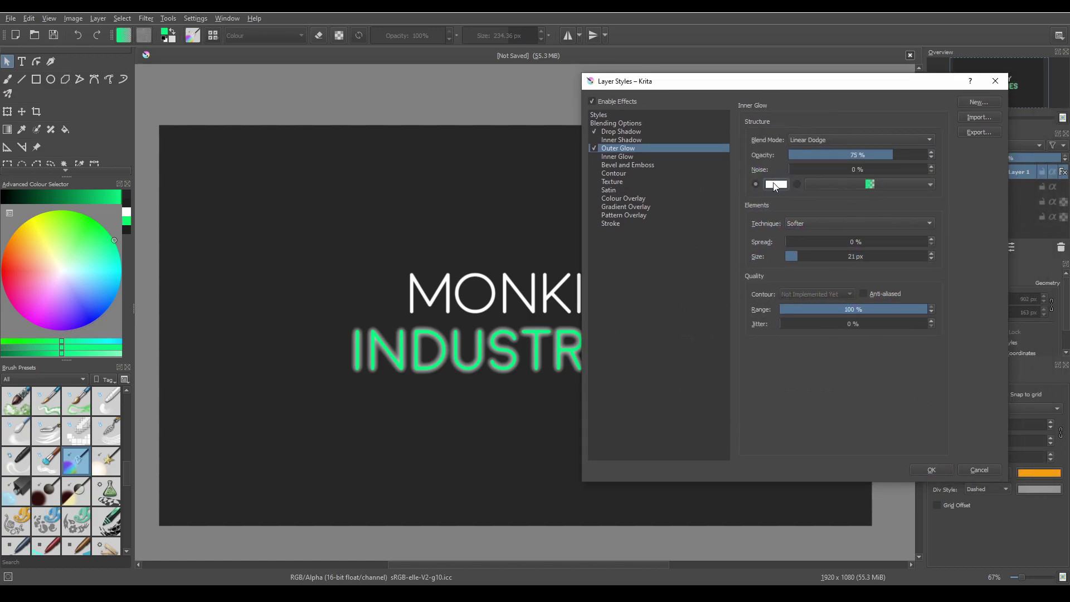
pyautogui.click(775, 186)
pyautogui.moveTo(897, 392); pyautogui.dragTo(852, 395)
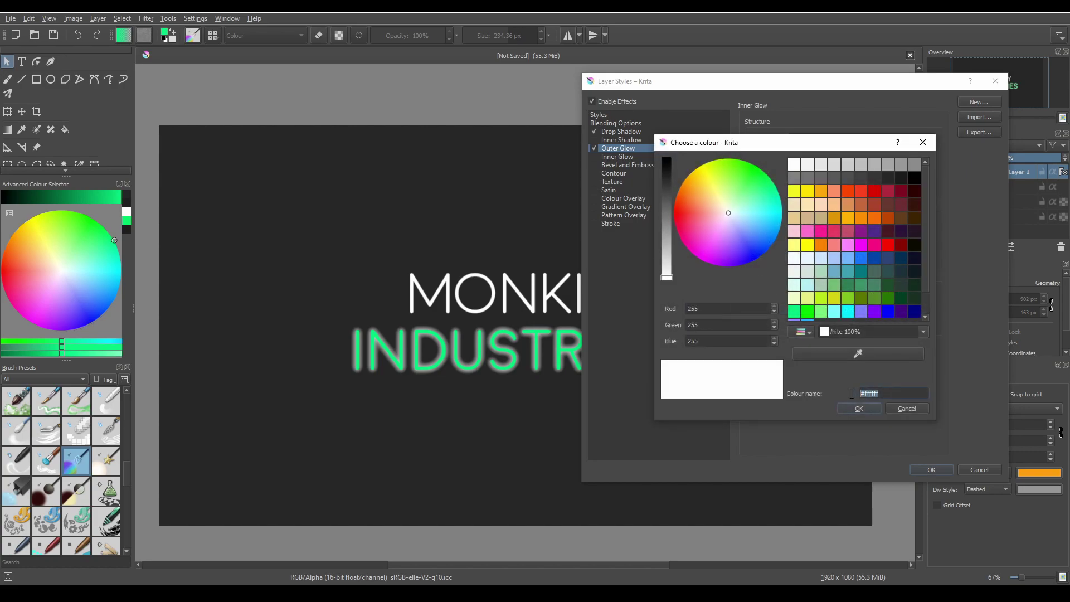
pyautogui.hotkey('ctrl', 'v')
pyautogui.click(857, 408)
pyautogui.moveTo(741, 89); pyautogui.dragTo(792, 96)
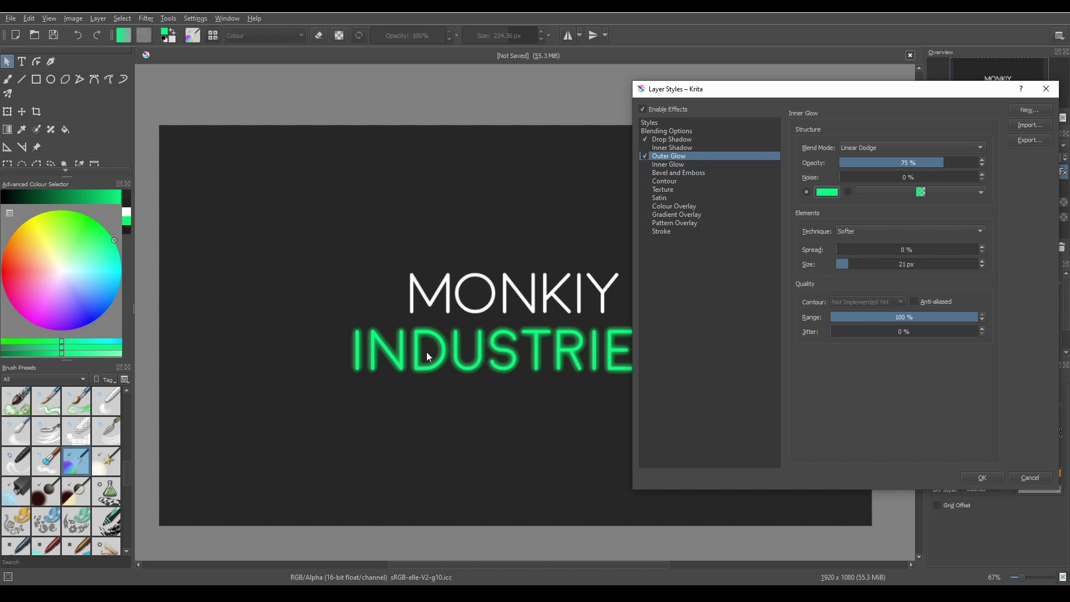
# Step: Lower the INDUSTRIES outer glow's opacity to under 50% and apply the layer style
pyautogui.moveTo(931, 165); pyautogui.dragTo(908, 160)
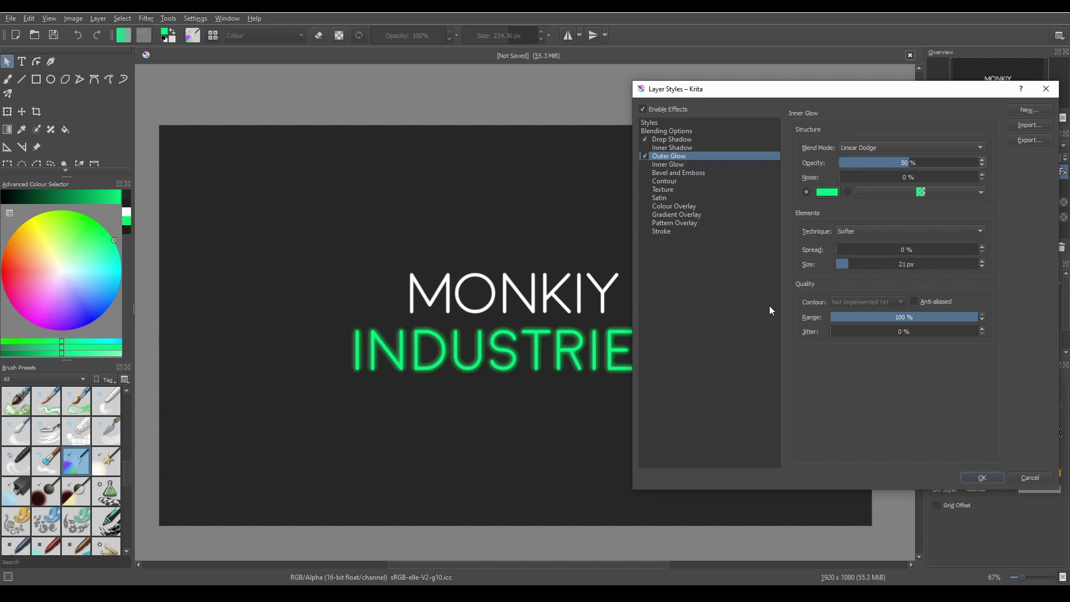
pyautogui.moveTo(903, 164); pyautogui.dragTo(892, 155)
pyautogui.moveTo(809, 91); pyautogui.dragTo(673, 43)
pyautogui.click(855, 433)
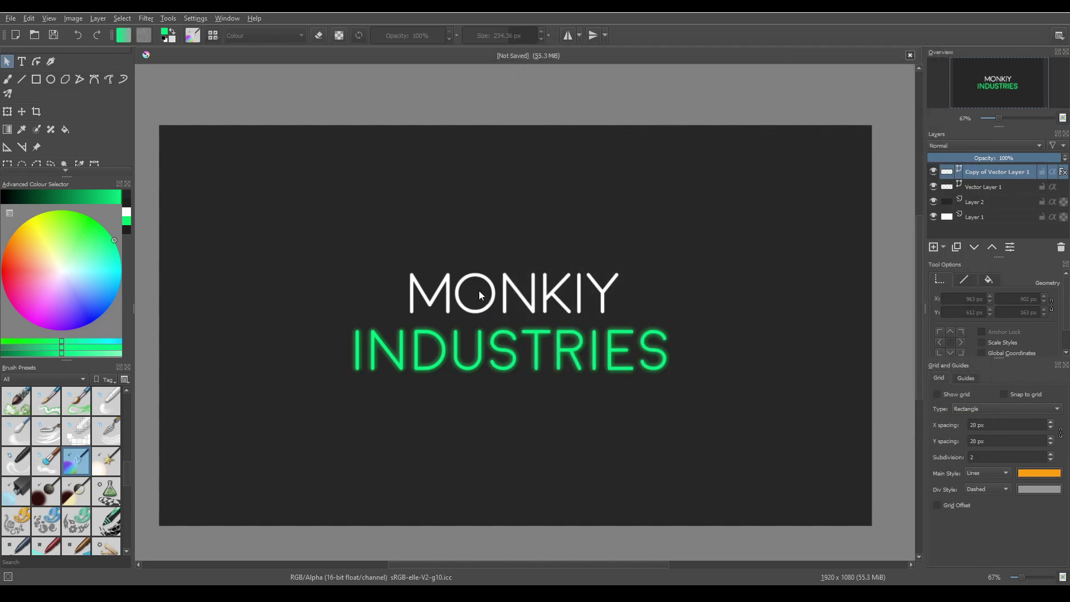
# Step: Add a Drop Shadow layer style to the MONKIY text layer, moving the style settings aside to keep the text in view
pyautogui.click(1002, 188)
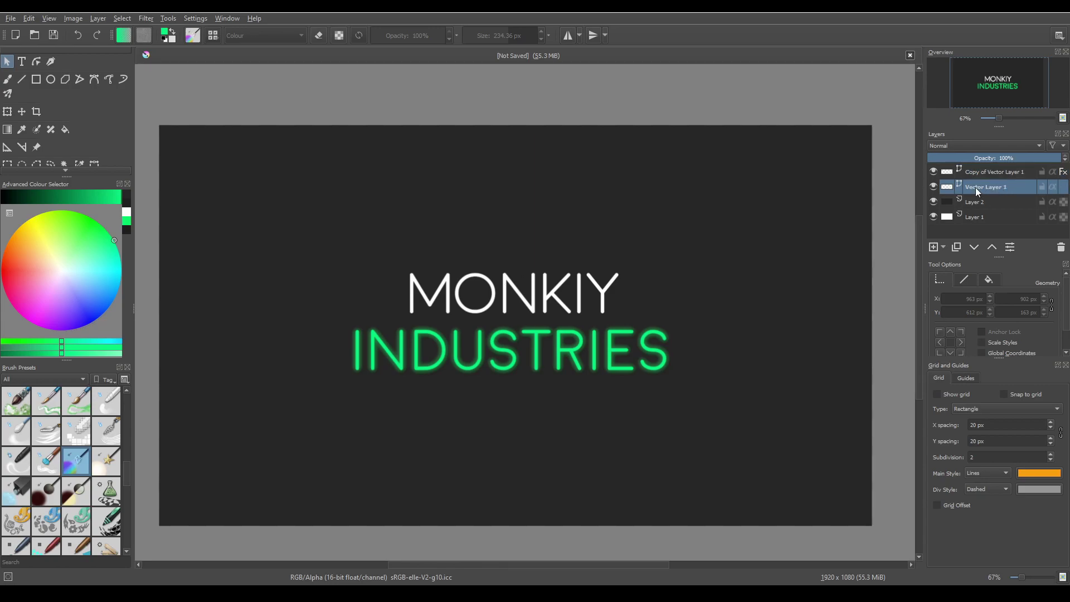
pyautogui.rightClick(976, 191)
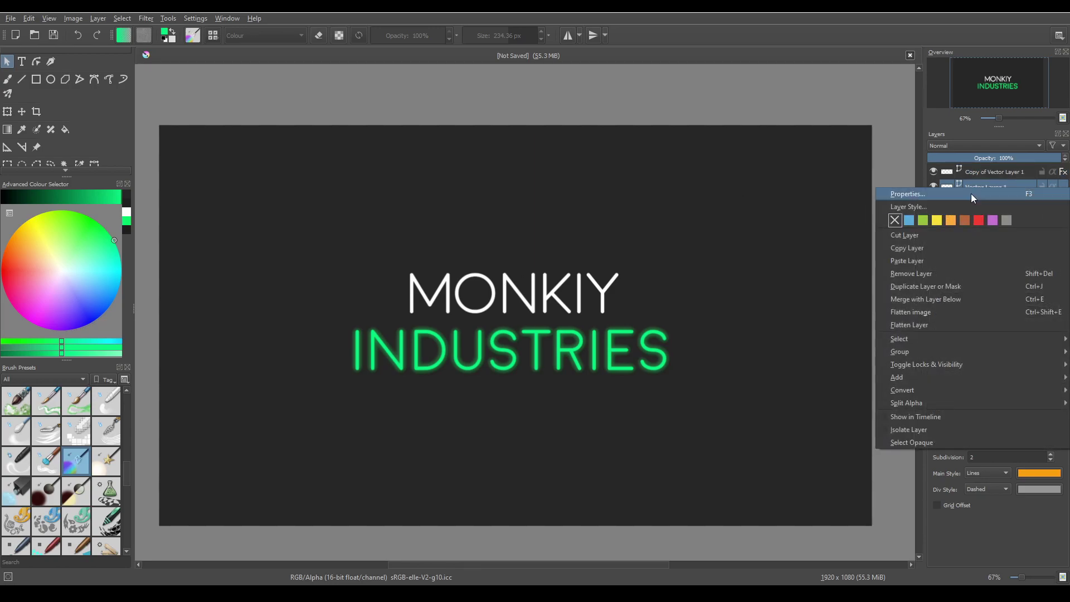
pyautogui.click(965, 206)
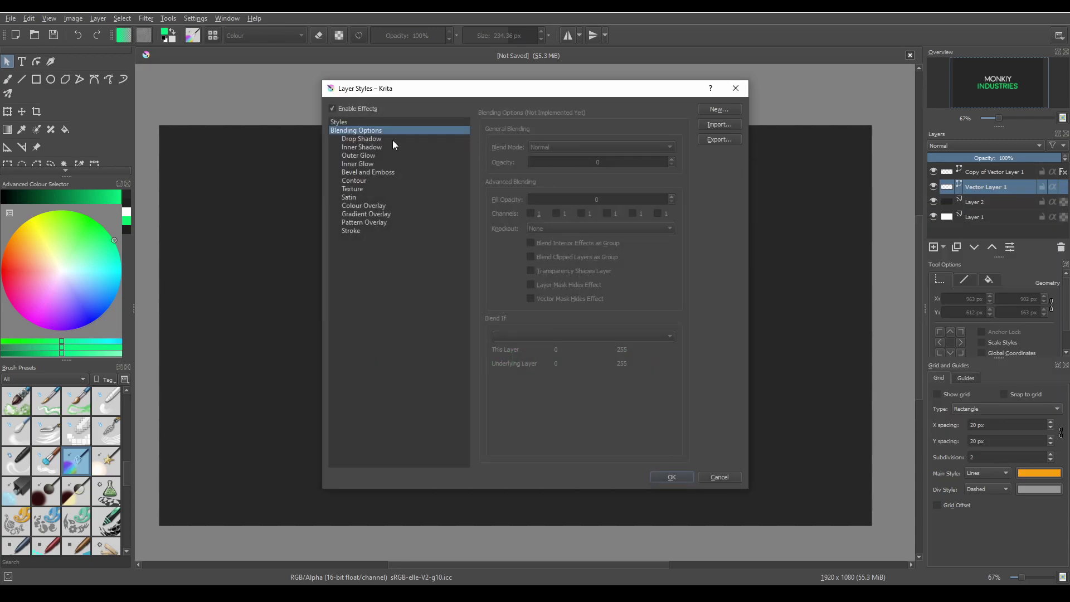
pyautogui.click(356, 140)
pyautogui.click(333, 139)
pyautogui.moveTo(496, 93); pyautogui.dragTo(703, 99)
# Step: Set the MONKIY drop shadow's opacity to 46% and its distance to 12 px
pyautogui.moveTo(825, 170); pyautogui.dragTo(802, 177)
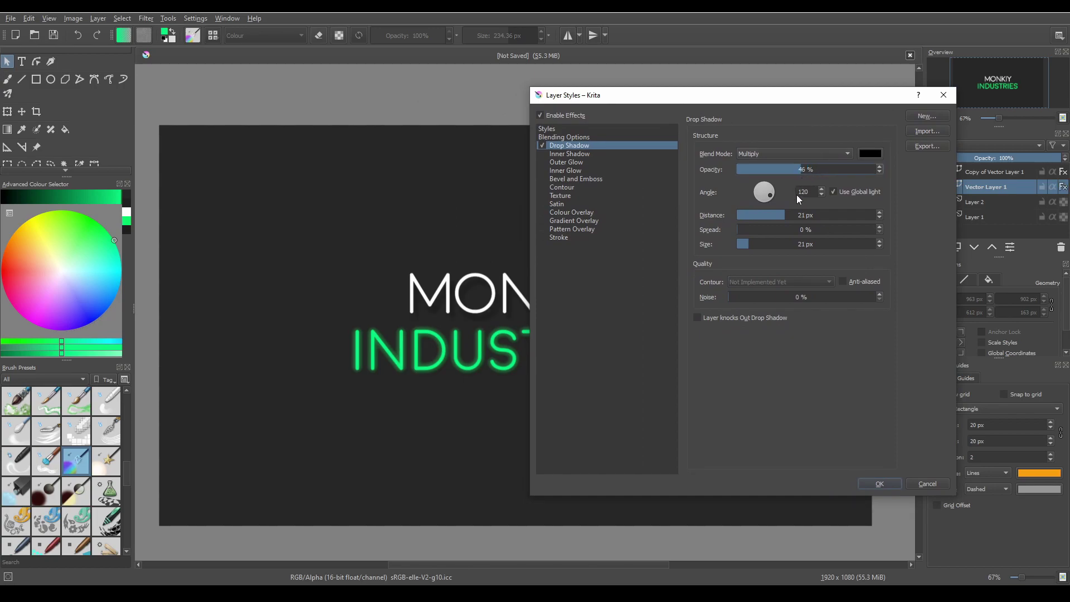
pyautogui.moveTo(786, 216); pyautogui.dragTo(779, 215)
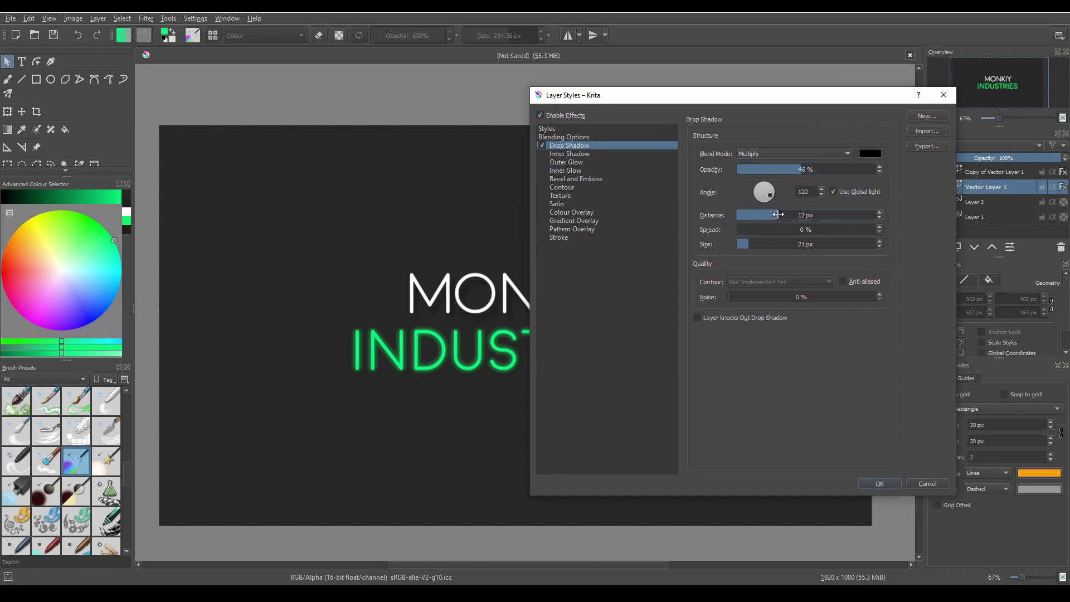
pyautogui.moveTo(736, 102); pyautogui.dragTo(770, 99)
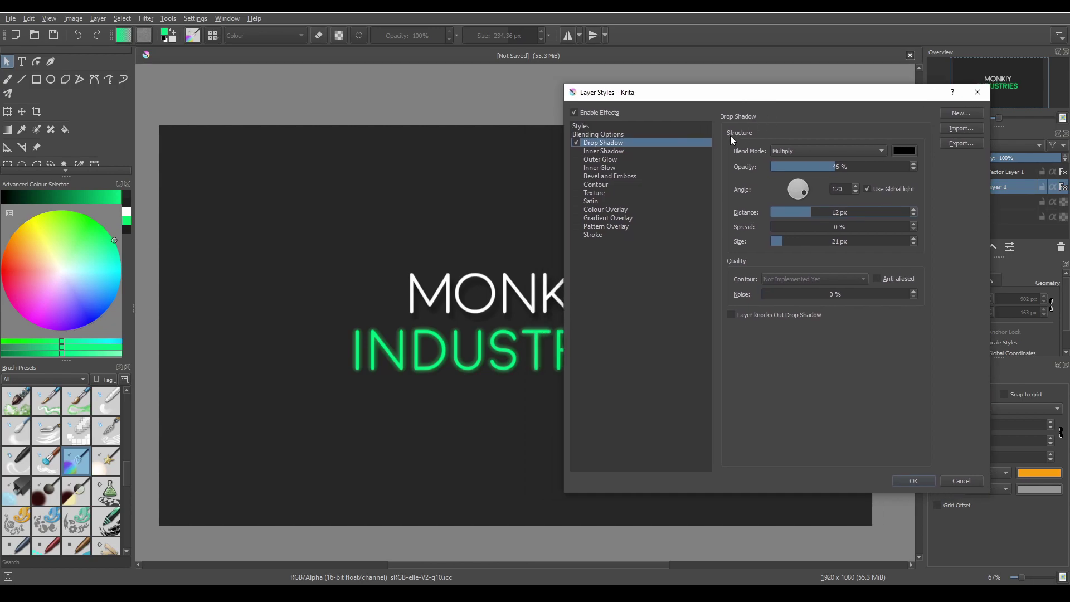
# Step: Add an Outer Glow to the MONKIY text layer, keeping white #ffffff as its colour
pyautogui.click(611, 159)
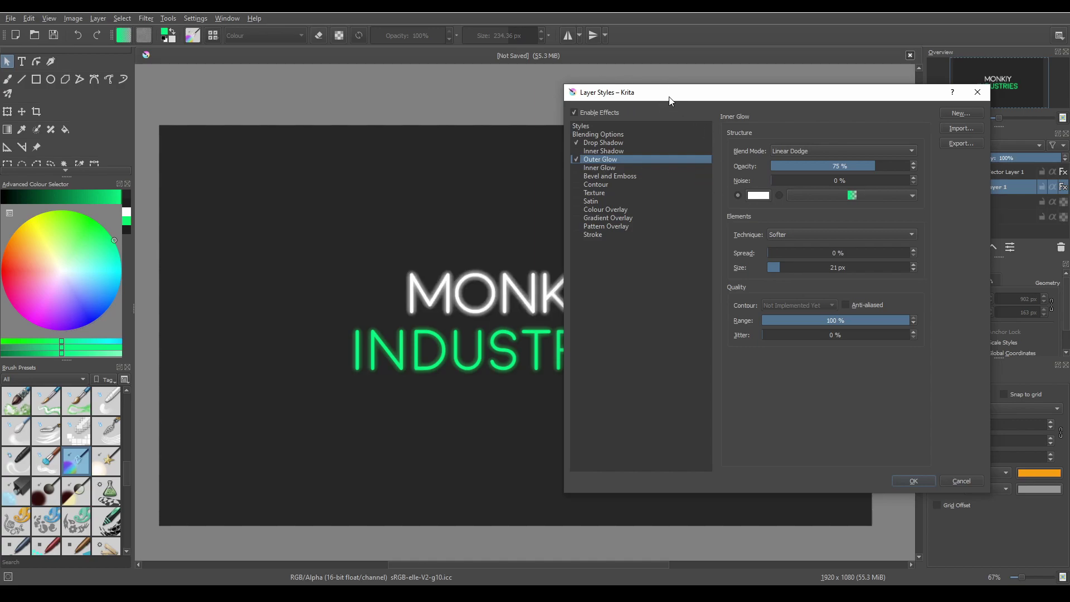
pyautogui.moveTo(669, 101); pyautogui.dragTo(732, 100)
pyautogui.click(822, 195)
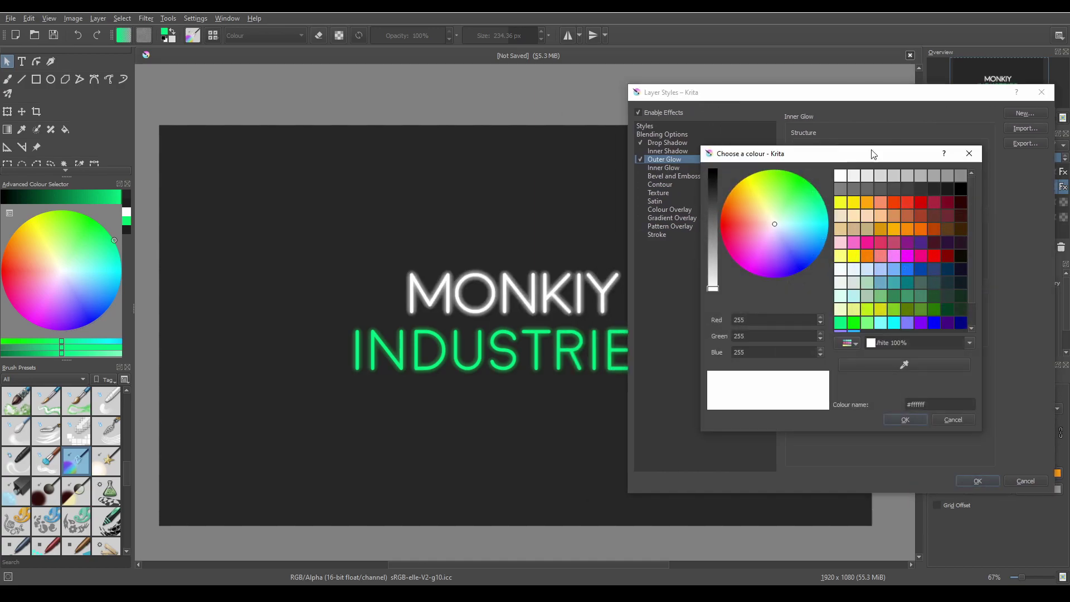
pyautogui.click(963, 157)
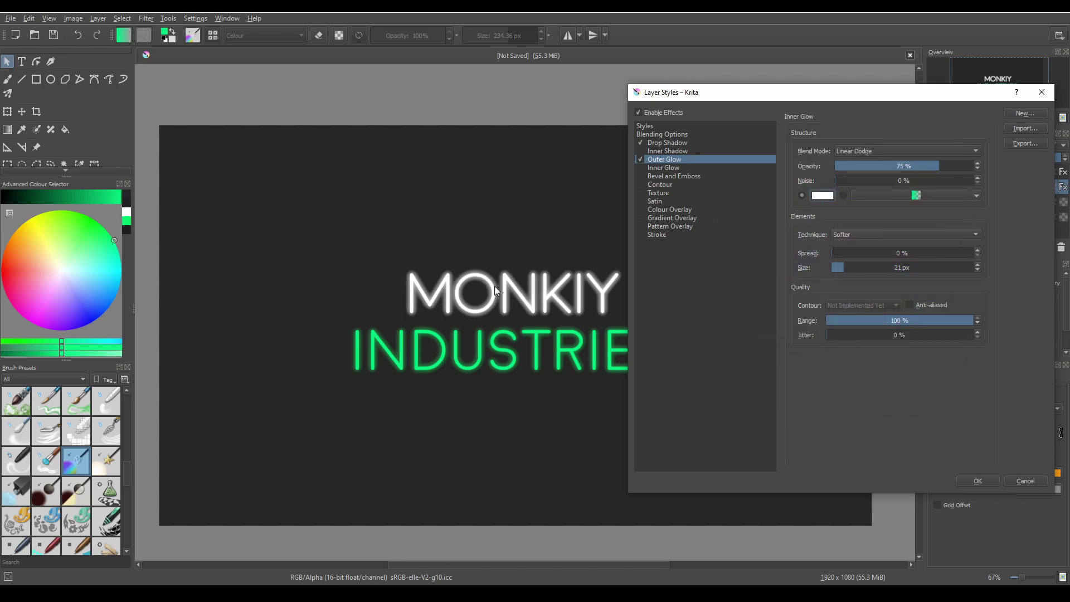
pyautogui.click(824, 196)
pyautogui.click(969, 154)
# Step: Set the MONKIY outer glow's opacity to 34% and apply the layer style
pyautogui.click(887, 166)
pyautogui.moveTo(887, 170); pyautogui.dragTo(882, 170)
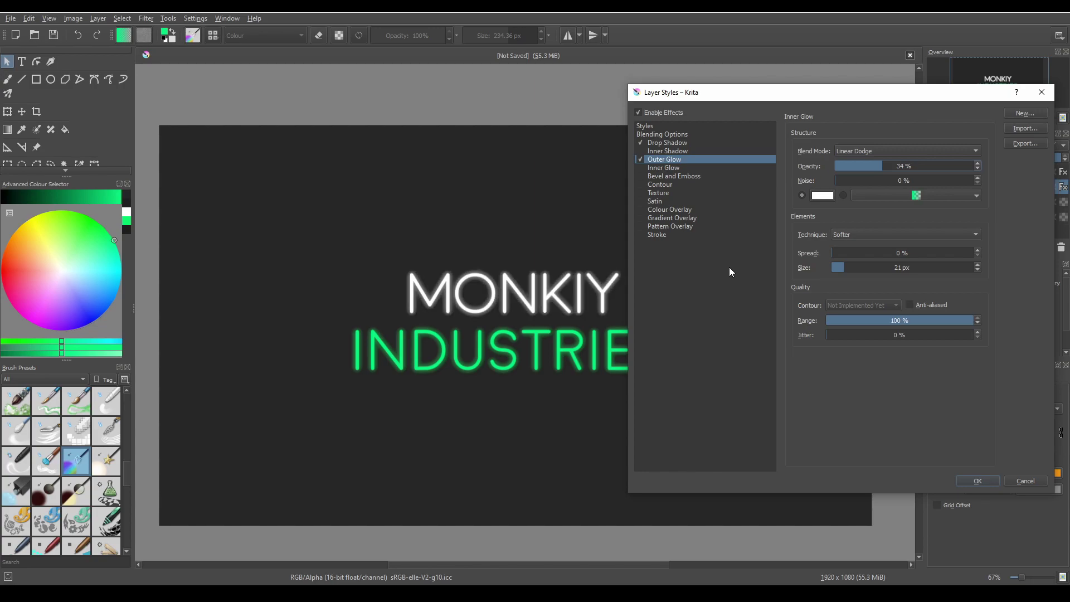
pyautogui.moveTo(792, 87); pyautogui.dragTo(627, 46)
pyautogui.click(812, 441)
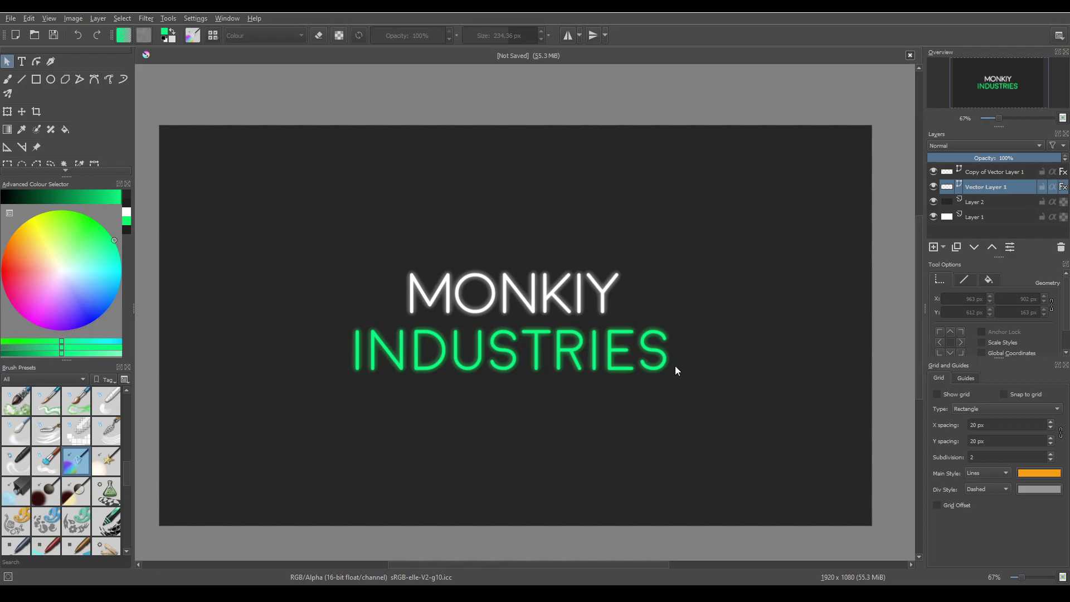
# Step: Delete the white Layer 1 beneath the dark grey background layer
pyautogui.click(982, 203)
pyautogui.click(985, 217)
pyautogui.click(1061, 247)
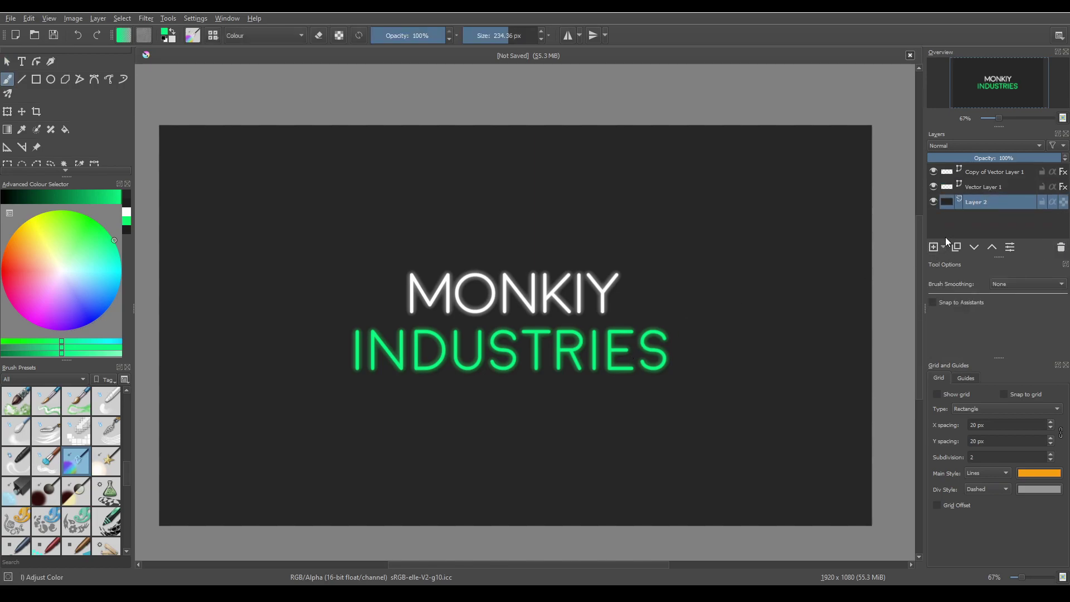
# Step: Add a new paint layer between the dark grey background and the text layers, and make it active
pyautogui.click(934, 249)
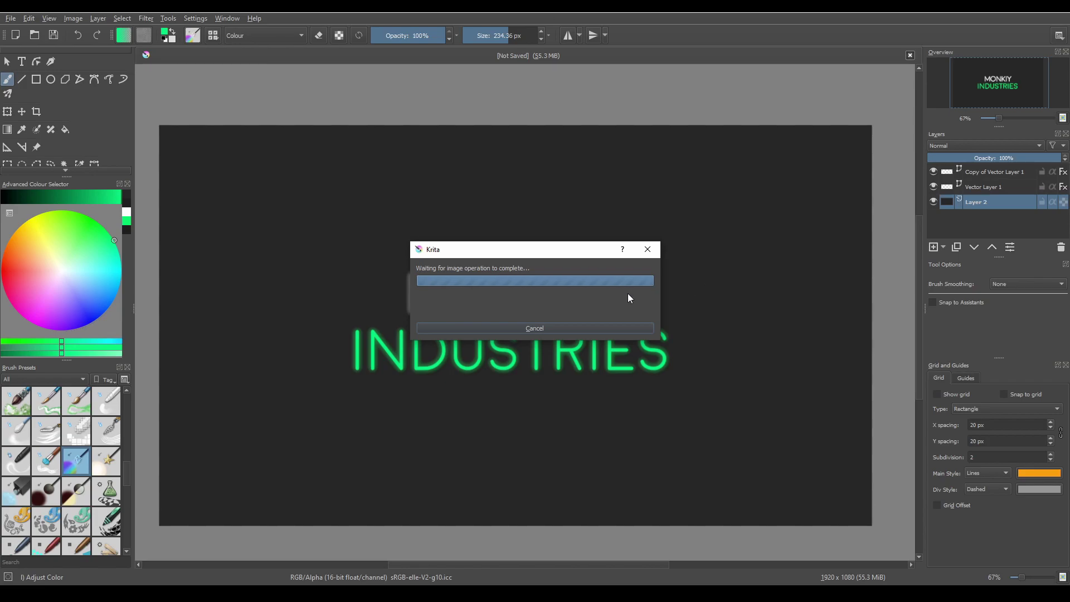
pyautogui.click(983, 222)
pyautogui.click(990, 204)
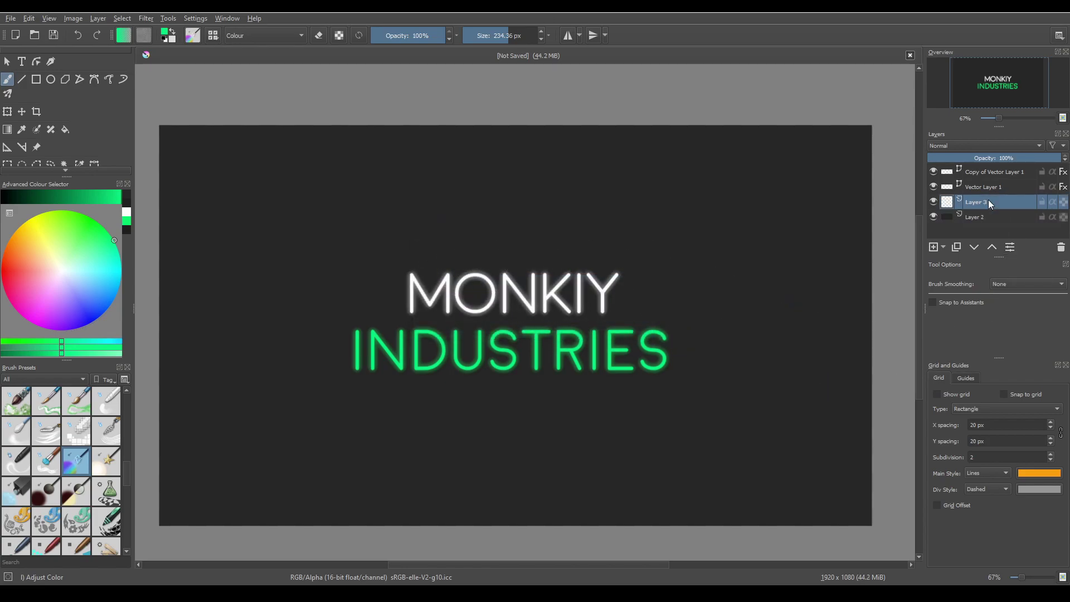
# Step: Choose the b) Airbrush Soft brush preset, try a green stroke across the text and undo it
pyautogui.scroll(5, 82, 498)
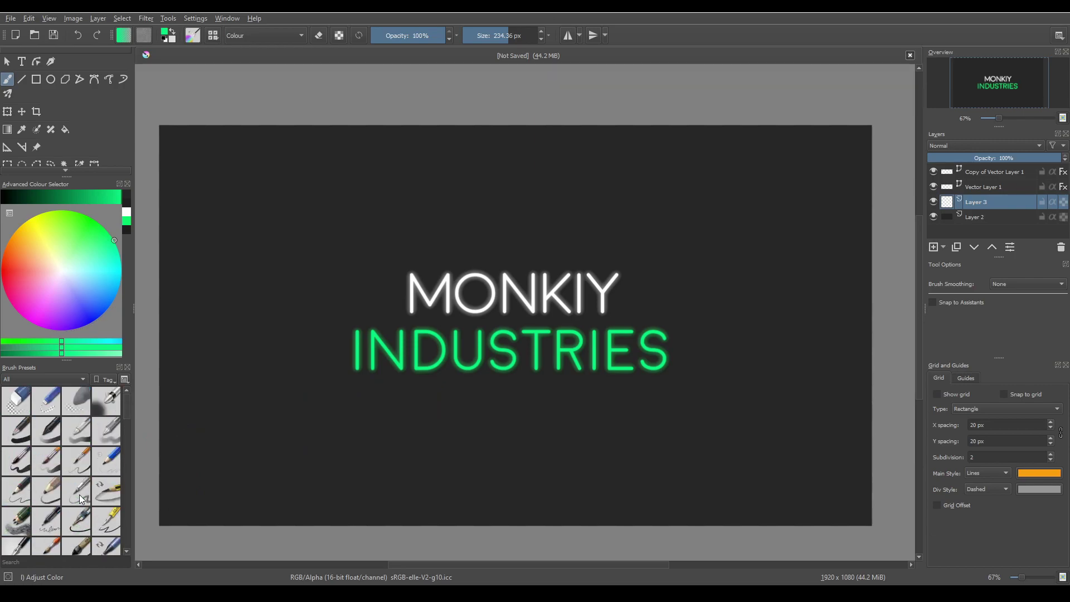
pyautogui.click(40, 379)
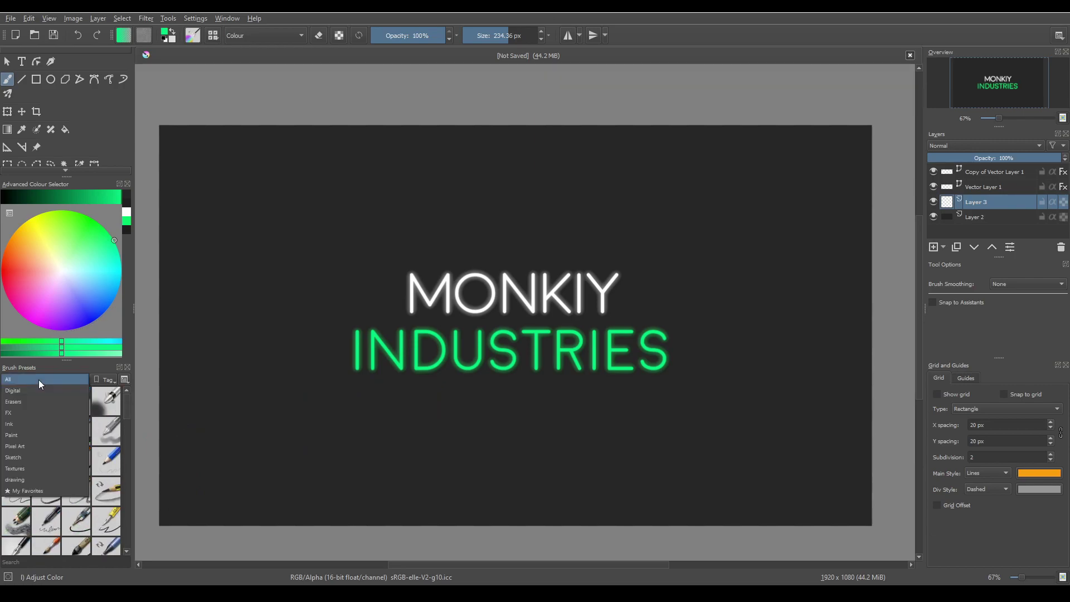
pyautogui.click(95, 369)
pyautogui.click(100, 402)
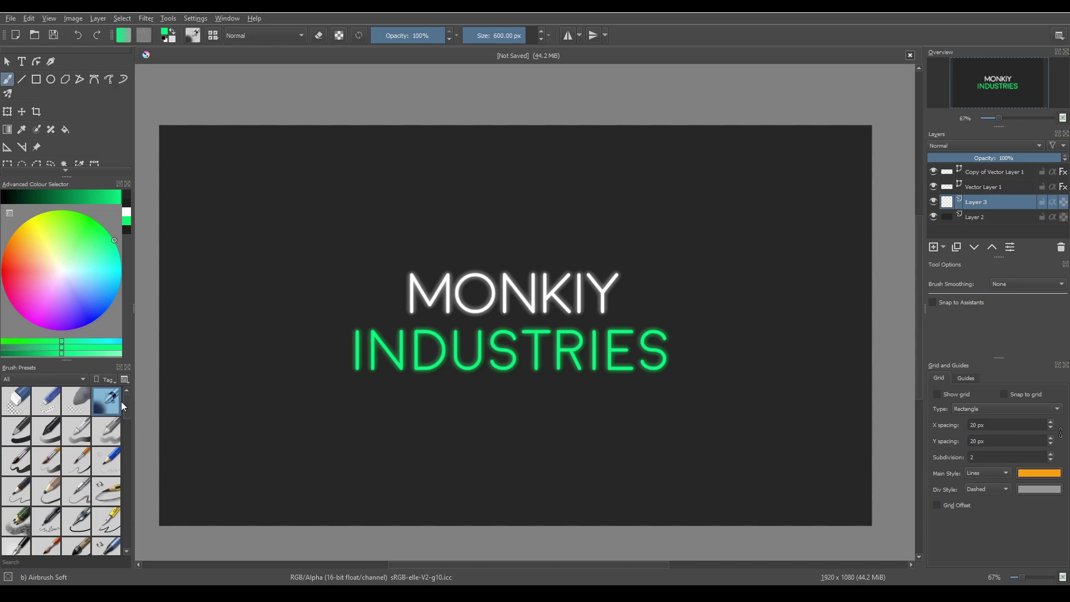
pyautogui.moveTo(290, 367)
pyautogui.mouseDown()
pyautogui.moveTo(490, 382)
pyautogui.moveTo(626, 310)
pyautogui.moveTo(323, 394)
pyautogui.moveTo(502, 334)
pyautogui.mouseUp()
pyautogui.hotkey('ctrl', 'z')
# Step: Set the airbrush size to 251.93 px and its opacity to 4%, and switch to the Line tool
pyautogui.moveTo(516, 36); pyautogui.dragTo(510, 39)
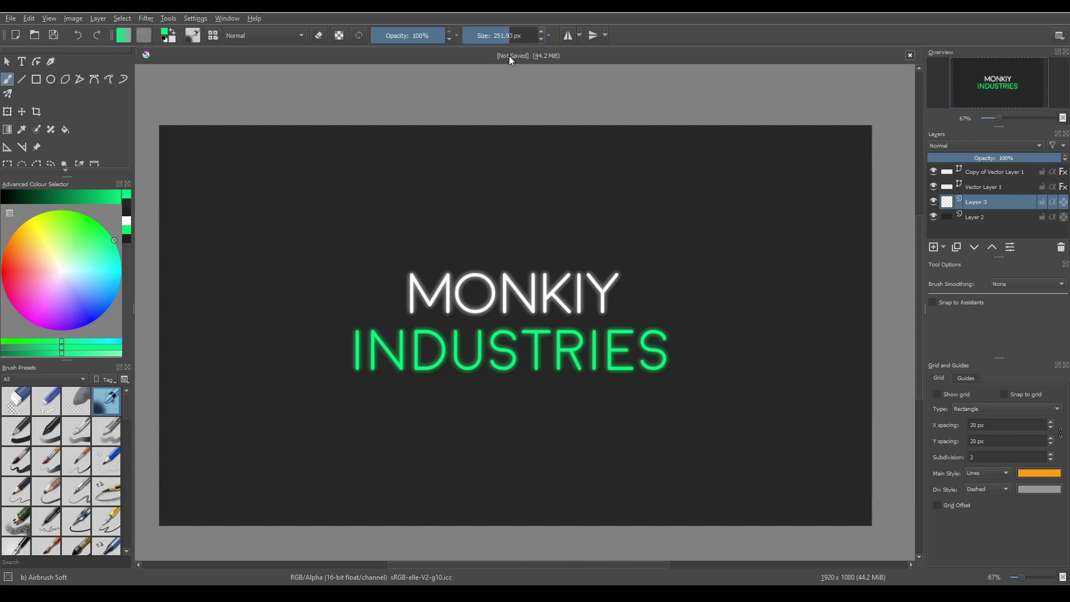
pyautogui.moveTo(426, 42); pyautogui.dragTo(374, 43)
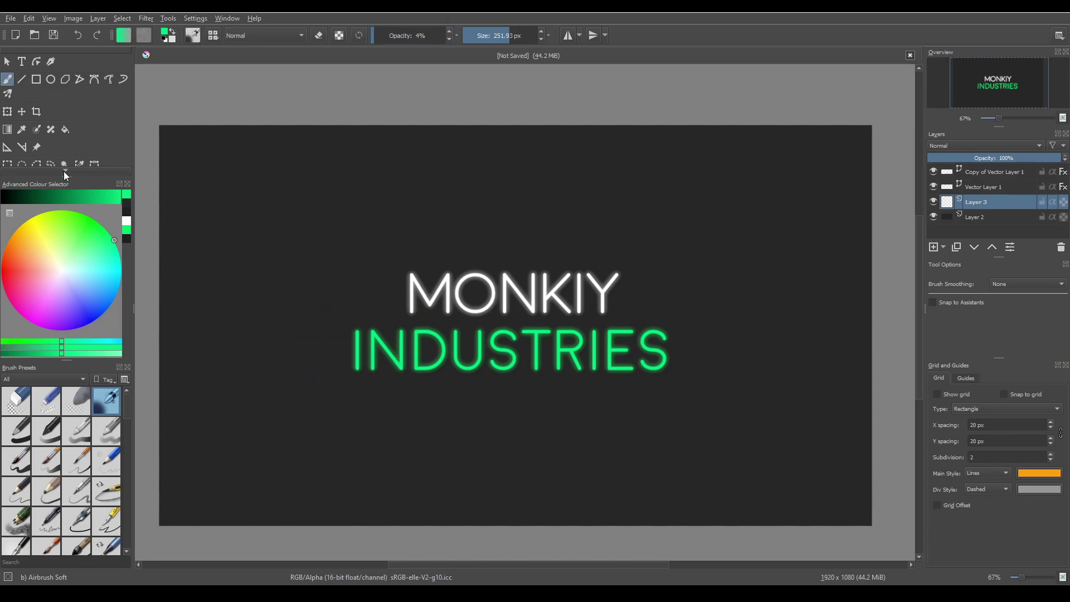
pyautogui.click(21, 81)
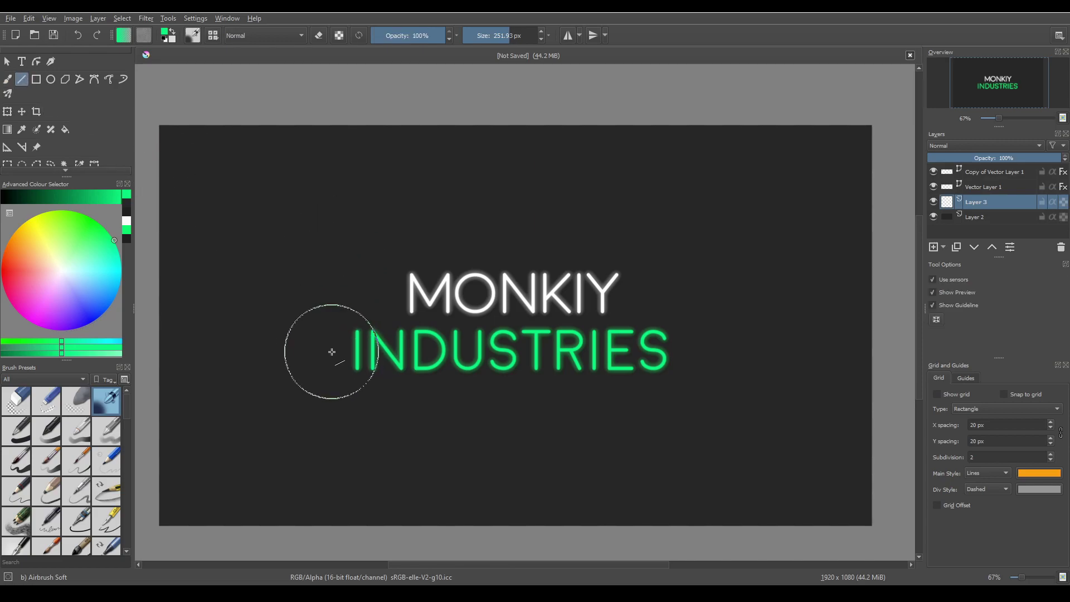
# Step: Try a soft green line across the INDUSTRIES text at 100% brush opacity and undo it
pyautogui.moveTo(333, 352); pyautogui.dragTo(699, 353)
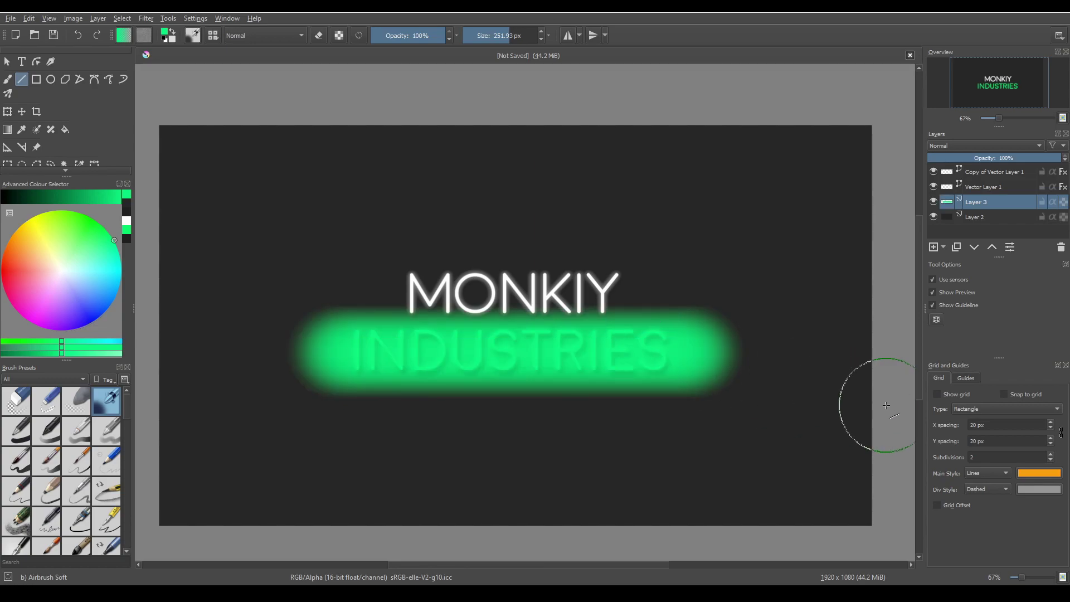
pyautogui.press('ctrl')
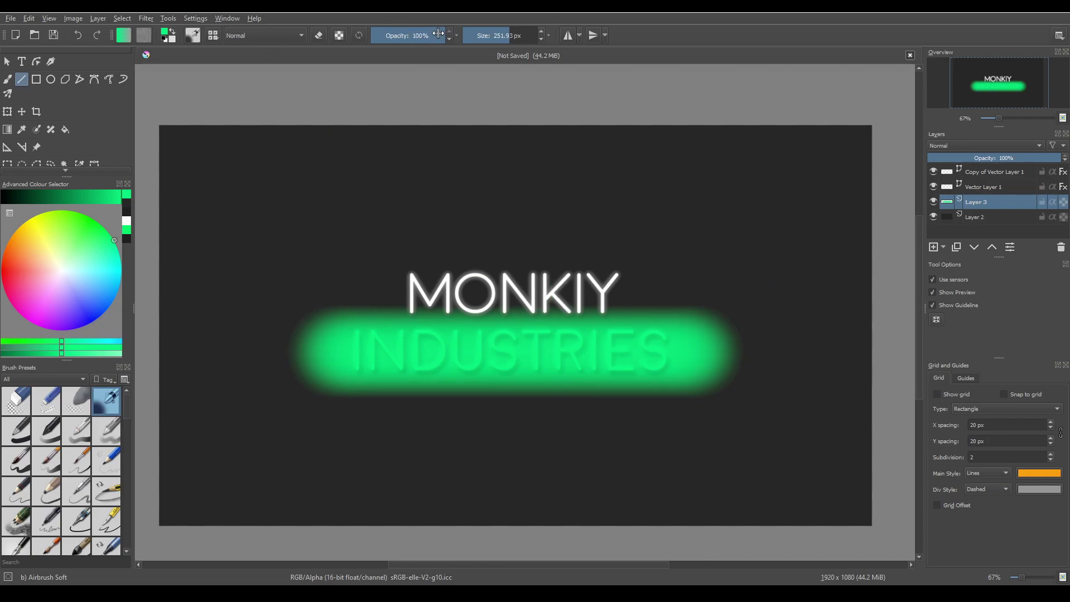
pyautogui.hotkey('ctrl', 'z')
# Step: Set the brush opacity to 3% and draw a straight green glow line behind the full width of INDUSTRIES
pyautogui.moveTo(430, 41); pyautogui.dragTo(374, 41)
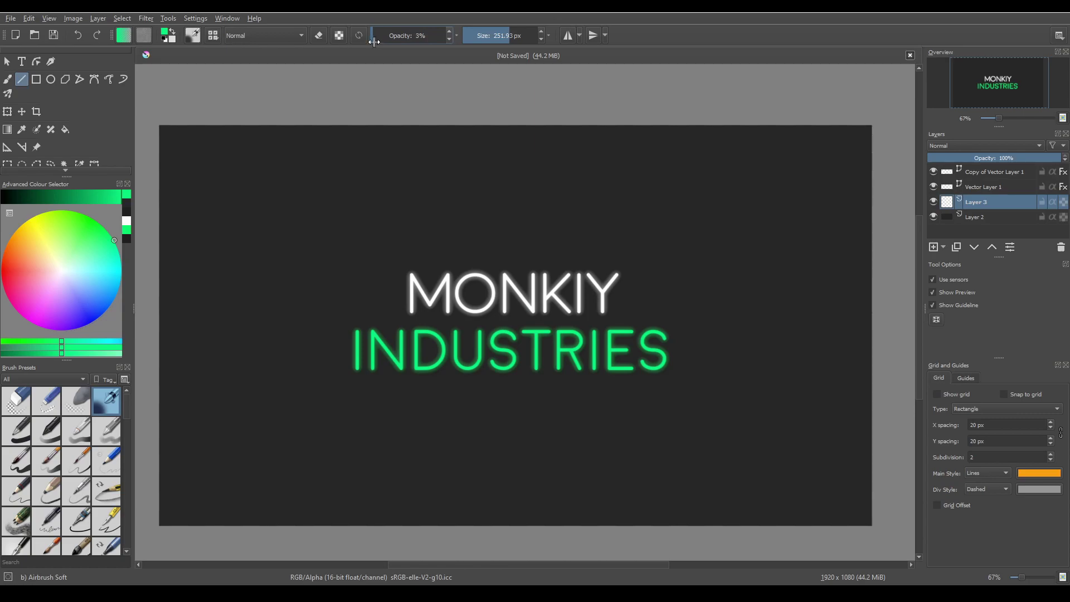
pyautogui.moveTo(341, 350); pyautogui.dragTo(689, 351)
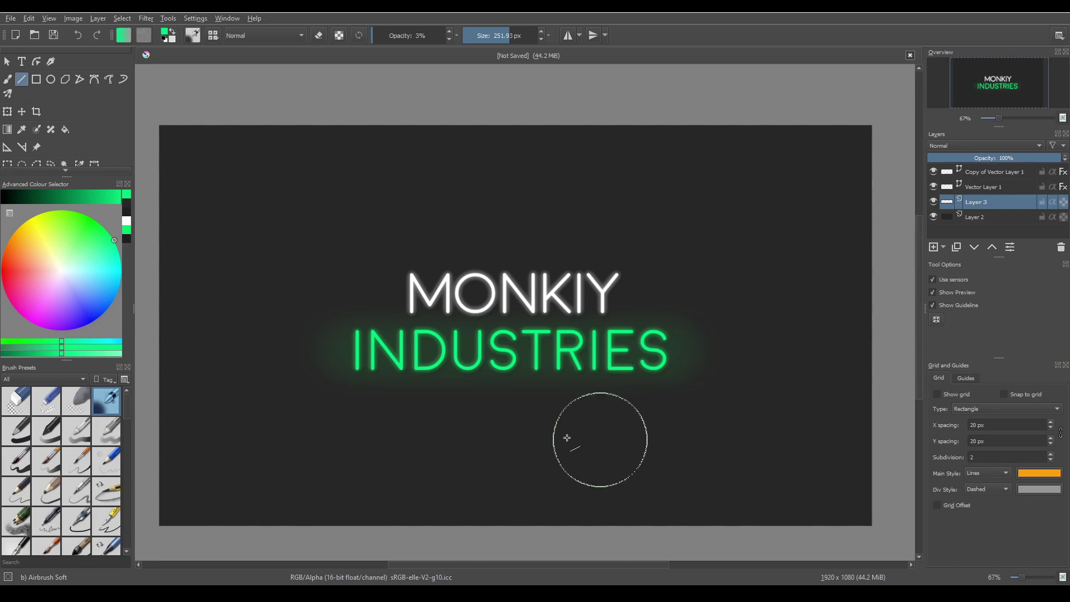
# Step: Pick white as the brush colour and draw a straight soft glow line behind the full width of MONKIY
pyautogui.scroll(3, 590, 440)
pyautogui.moveTo(654, 248); pyautogui.dragTo(622, 328)
pyautogui.scroll(-3, 554, 437)
pyautogui.moveTo(415, 396)
pyautogui.mouseDown()
pyautogui.moveTo(523, 396)
pyautogui.moveTo(544, 381)
pyautogui.moveTo(534, 371)
pyautogui.mouseUp()
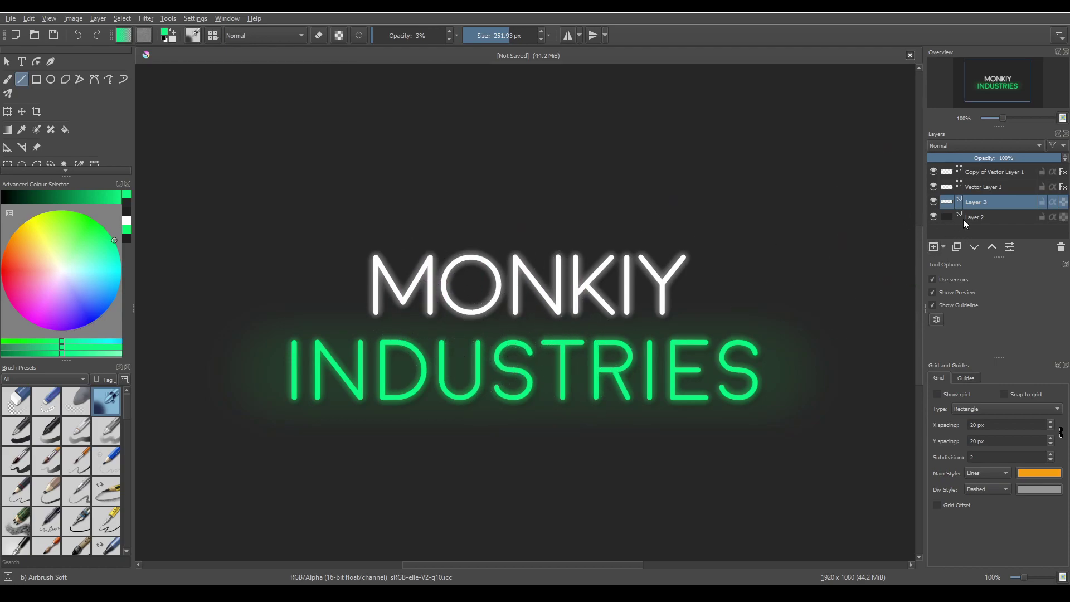
pyautogui.click(127, 223)
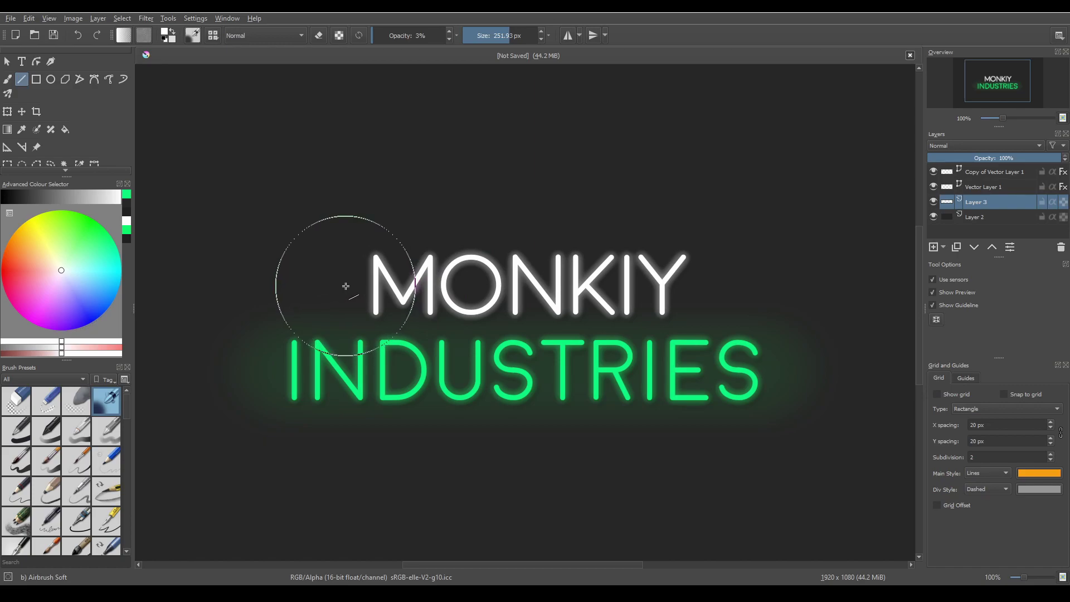
pyautogui.moveTo(345, 286); pyautogui.dragTo(718, 286)
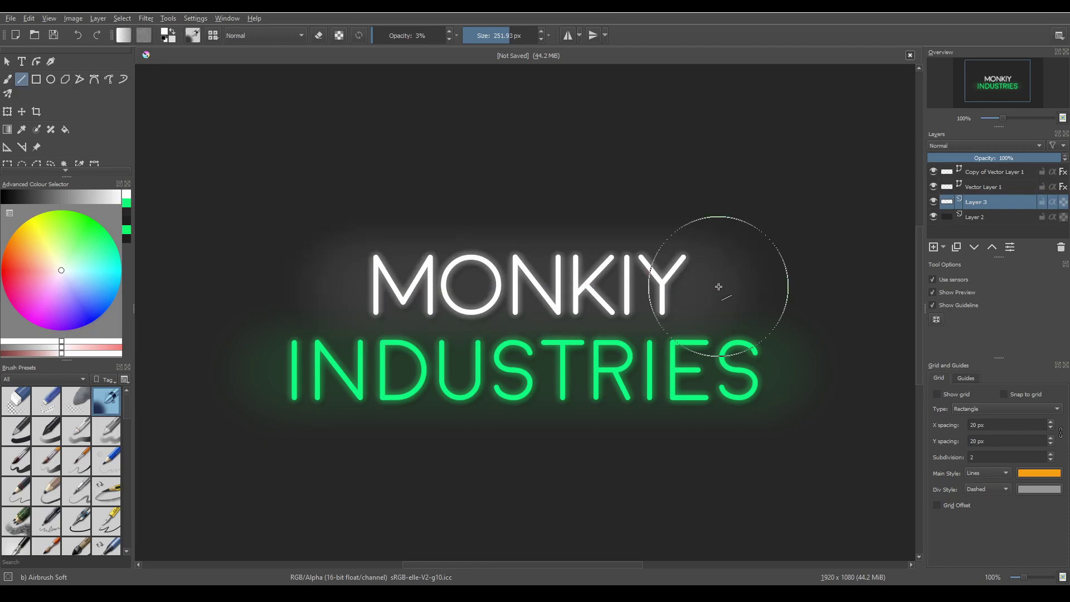
# Step: Examine the white and green glows around both text lines against the whole canvas and up close
pyautogui.scroll(-2, 700, 417)
pyautogui.moveTo(756, 437)
pyautogui.mouseDown()
pyautogui.moveTo(649, 365)
pyautogui.moveTo(698, 387)
pyautogui.moveTo(660, 378)
pyautogui.mouseUp()
pyautogui.scroll(1, 550, 334)
pyautogui.scroll(-1, 698, 387)
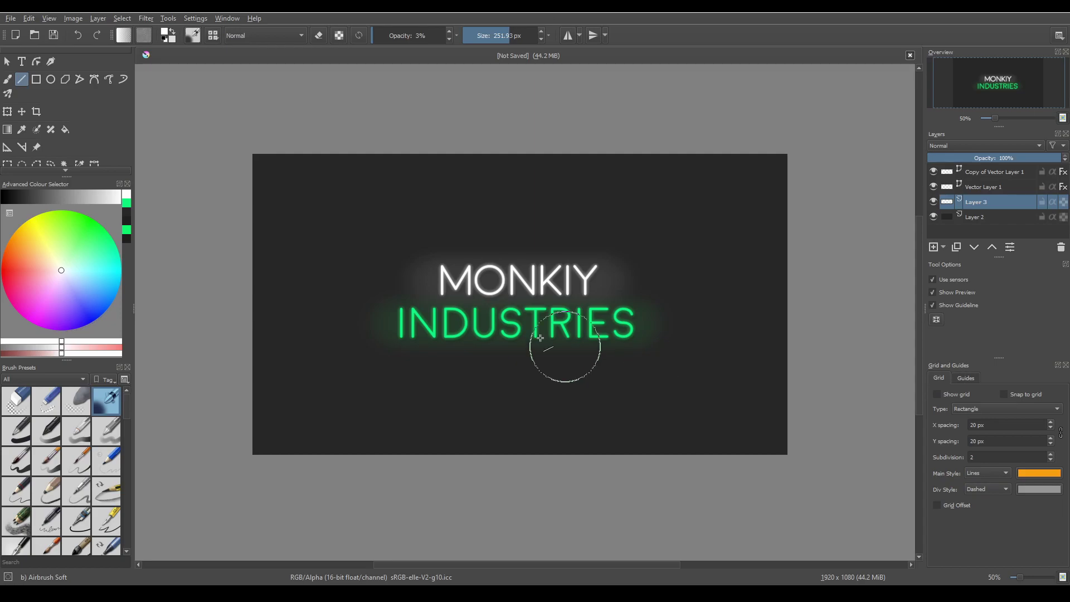
pyautogui.moveTo(535, 312)
pyautogui.mouseDown()
pyautogui.moveTo(520, 325)
pyautogui.moveTo(521, 309)
pyautogui.moveTo(503, 314)
pyautogui.moveTo(507, 324)
pyautogui.mouseUp()
pyautogui.scroll(1, 520, 321)
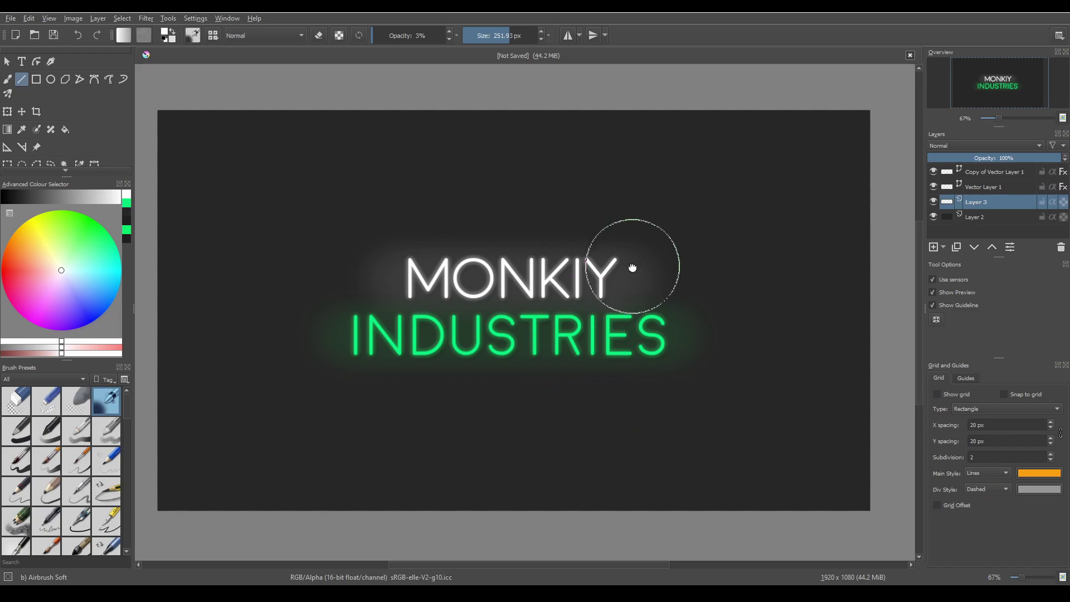
pyautogui.moveTo(625, 278); pyautogui.dragTo(617, 302)
pyautogui.moveTo(589, 372)
pyautogui.mouseDown()
pyautogui.moveTo(598, 332)
pyautogui.moveTo(604, 380)
pyautogui.mouseUp()
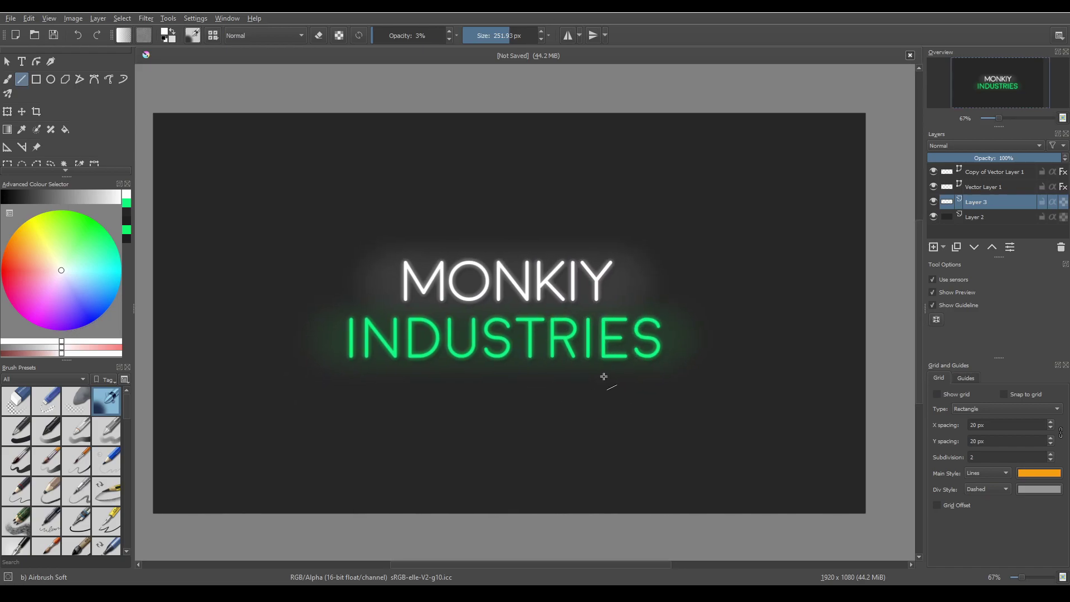